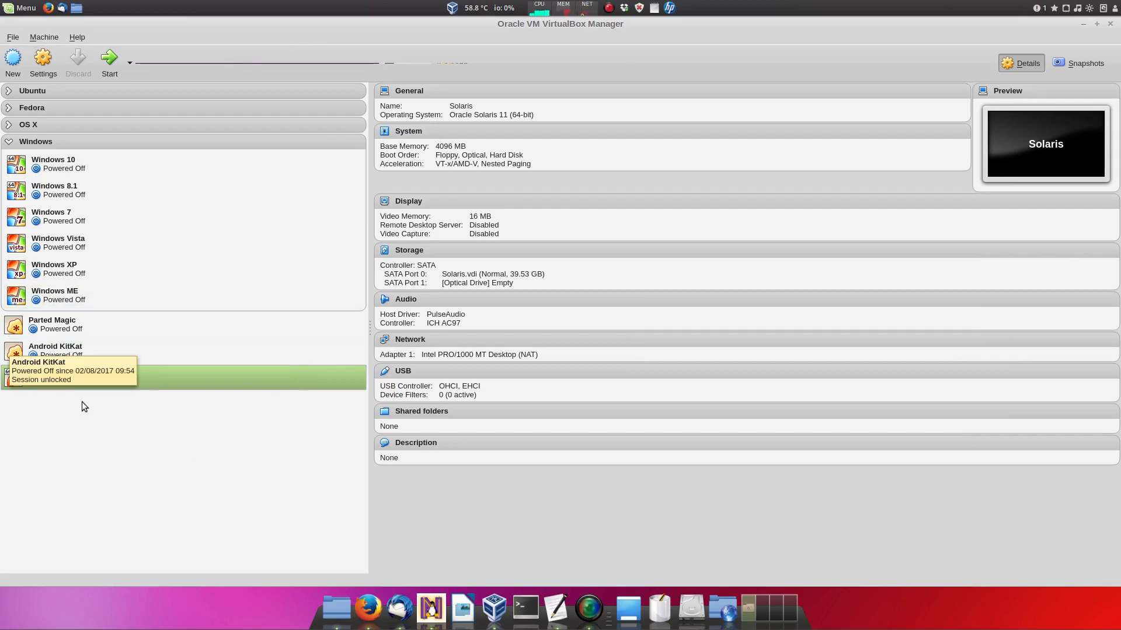
Step: Collapse the Windows group in the VM list and open the Solaris VM's settings
click(9, 141)
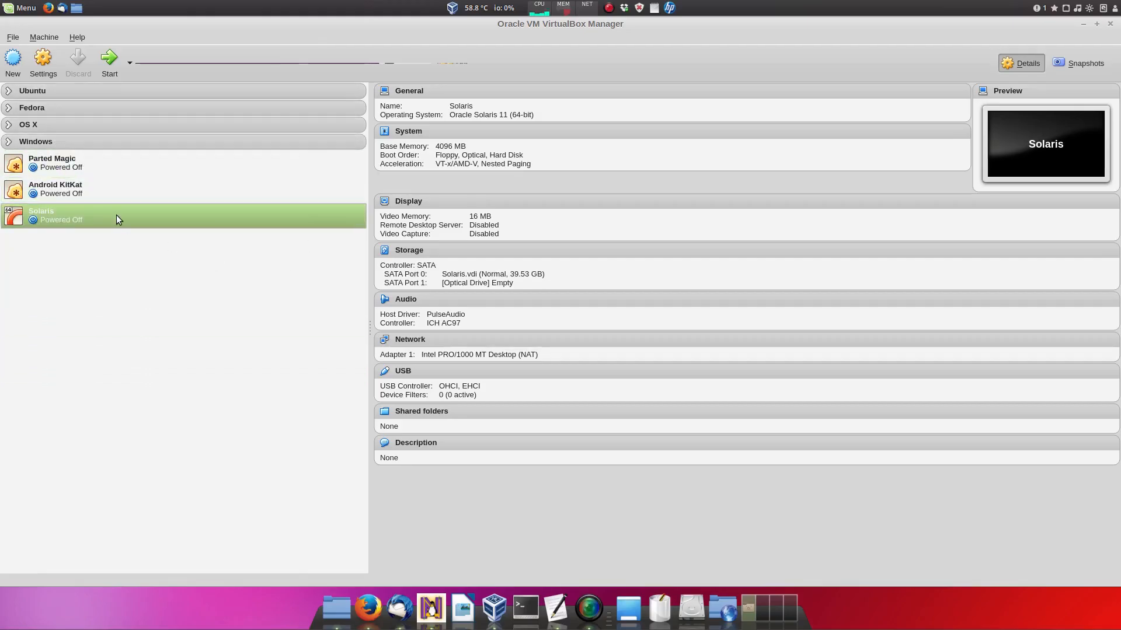
click(52, 62)
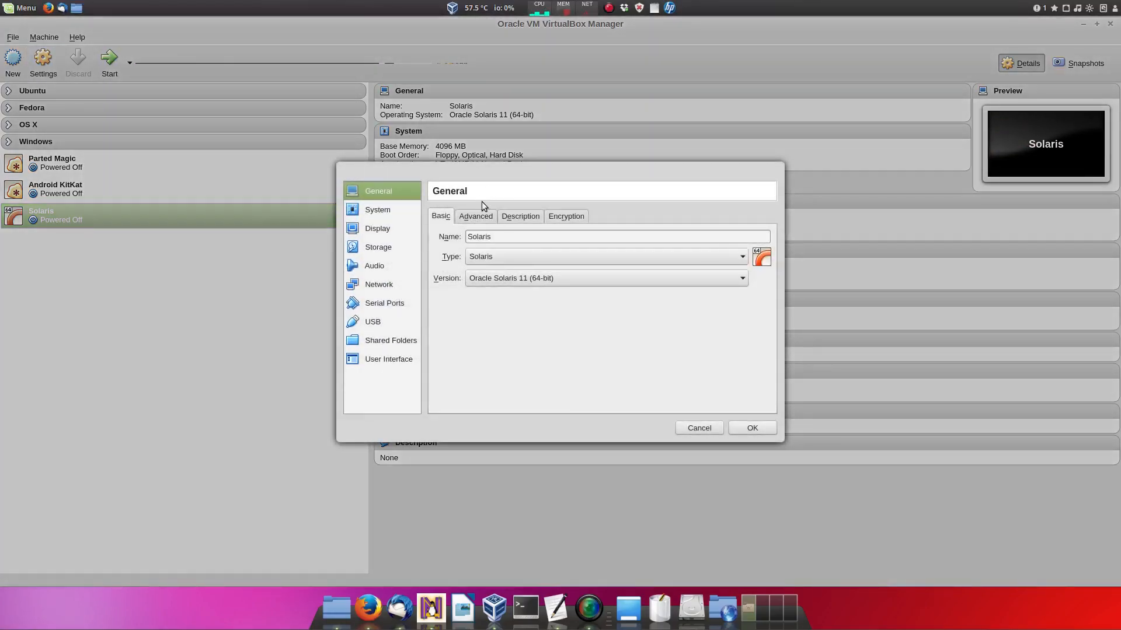
Step: Look through the General tabs, then set the Solaris VM to 4 processors
click(468, 218)
click(533, 217)
click(565, 217)
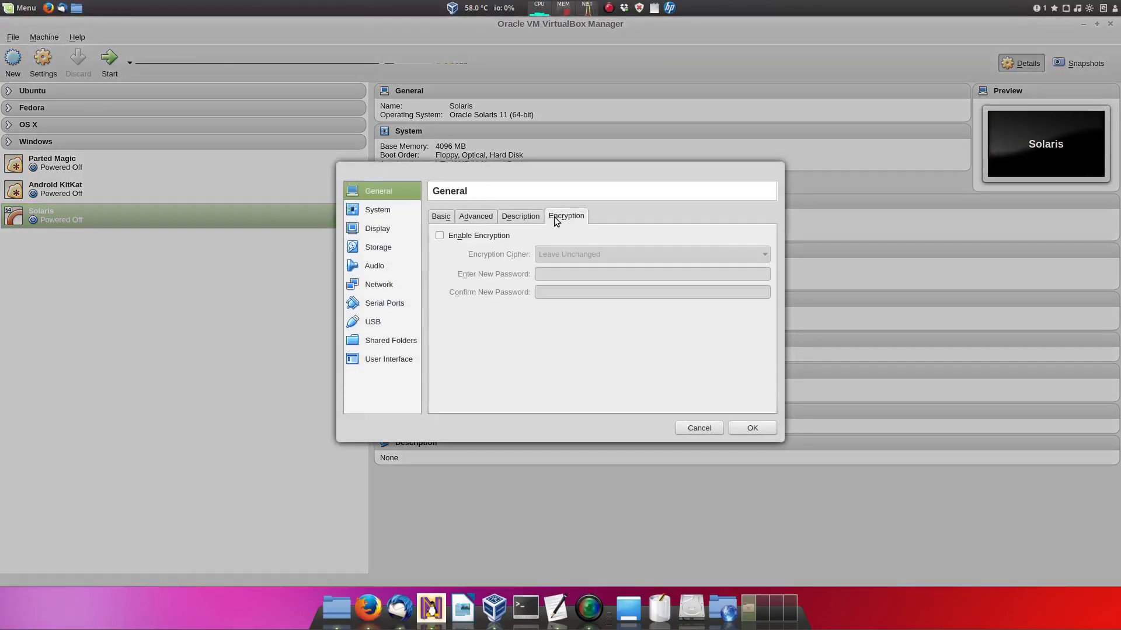
click(380, 210)
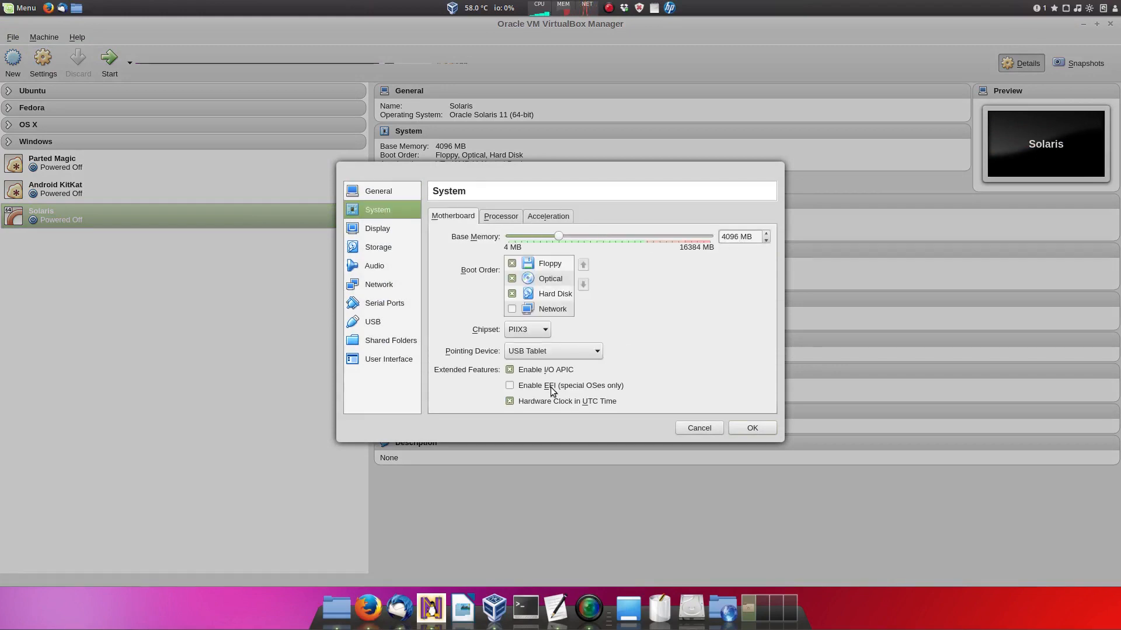
click(490, 217)
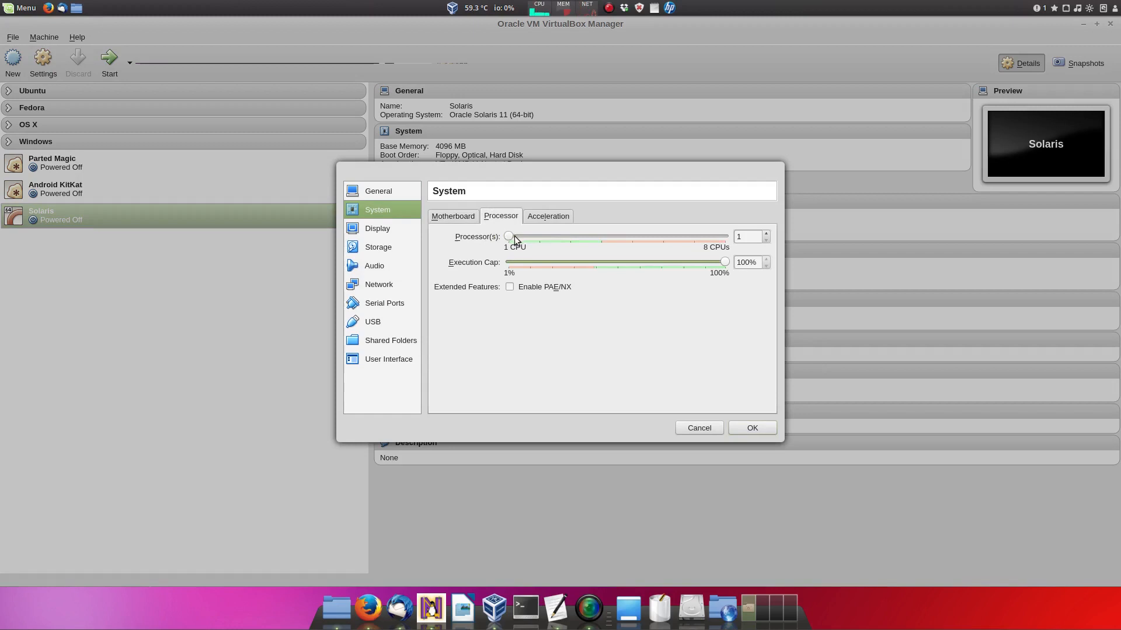
drag(506, 234, 609, 240)
Step: Raise the Solaris VM's video memory to 128 MB in the Display settings
click(549, 219)
click(383, 234)
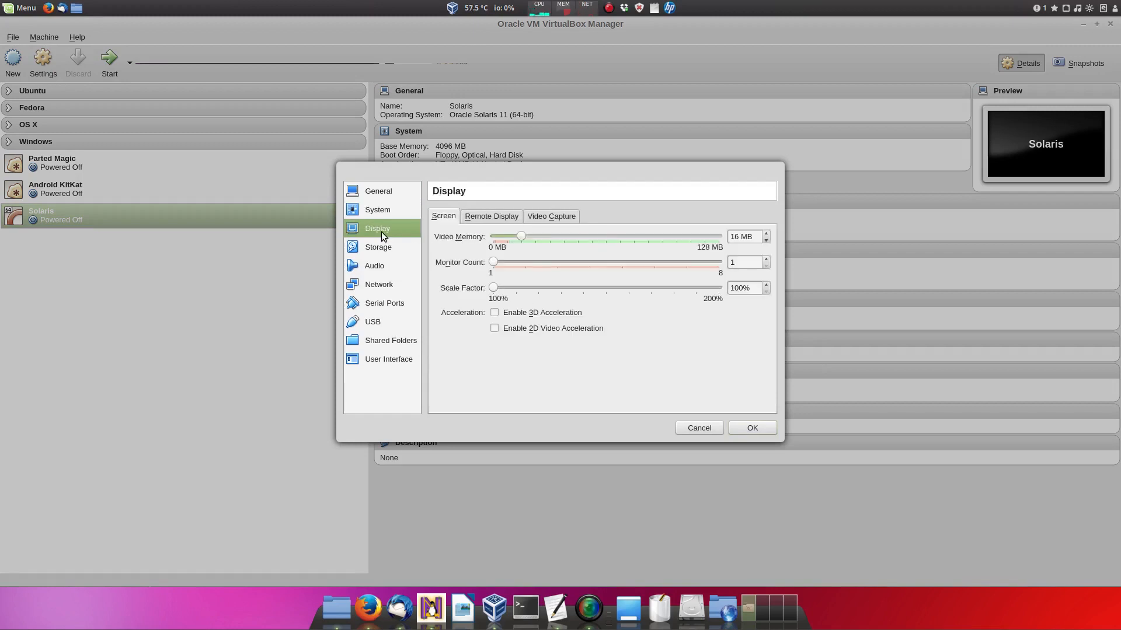
drag(537, 235, 721, 236)
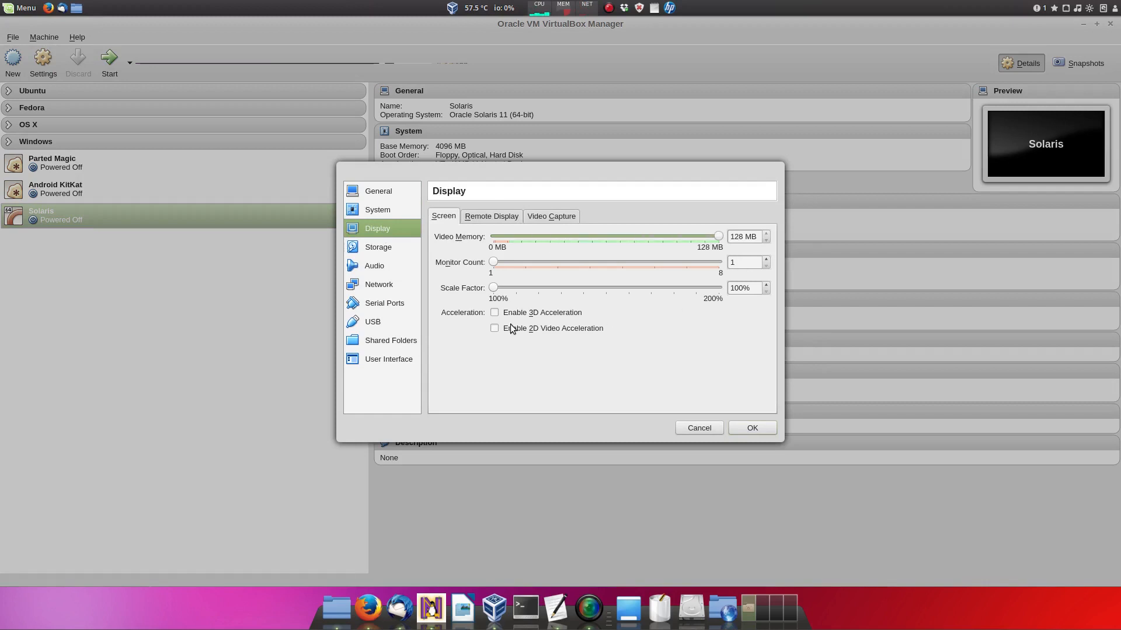
click(379, 248)
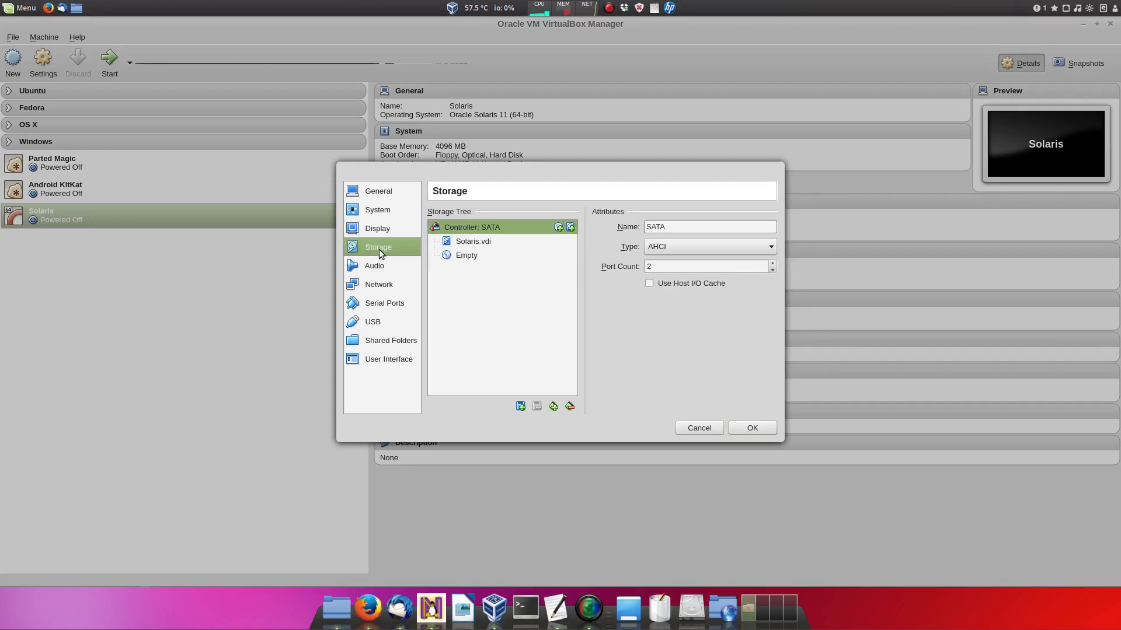
Step: Attach Other/sol-11_3-live-x86.iso to the empty optical drive
click(451, 258)
click(764, 230)
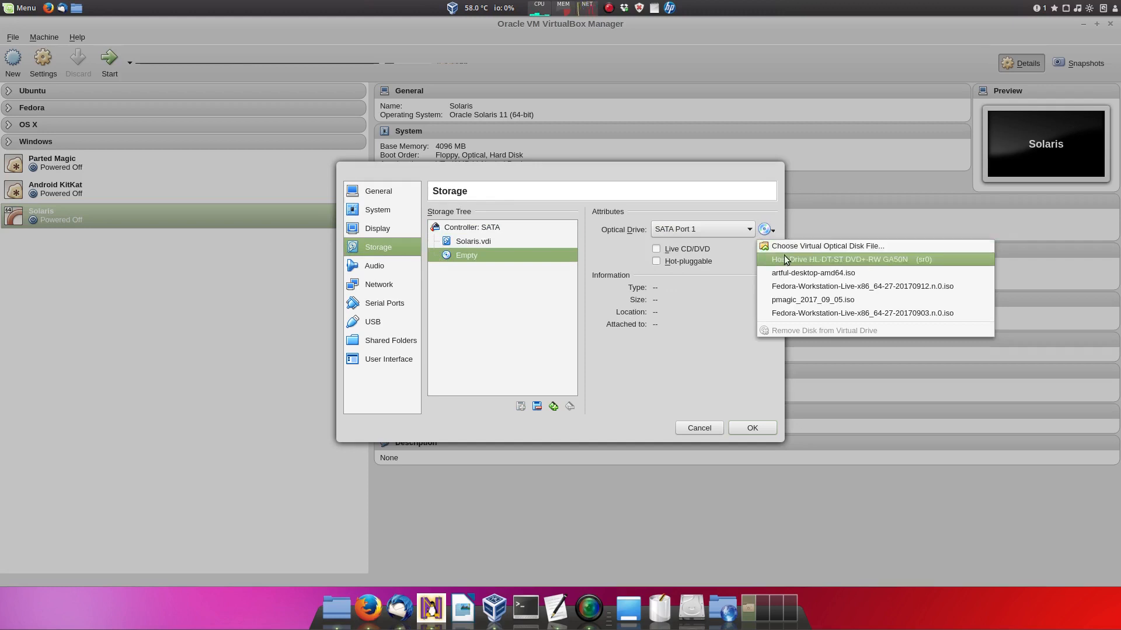
click(778, 248)
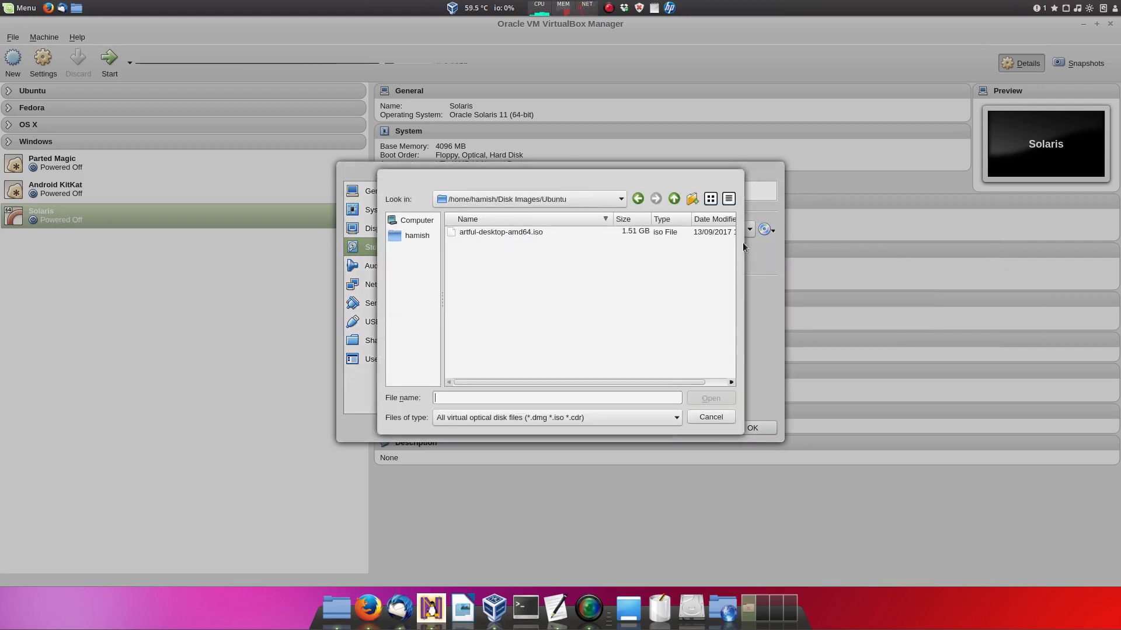
click(673, 199)
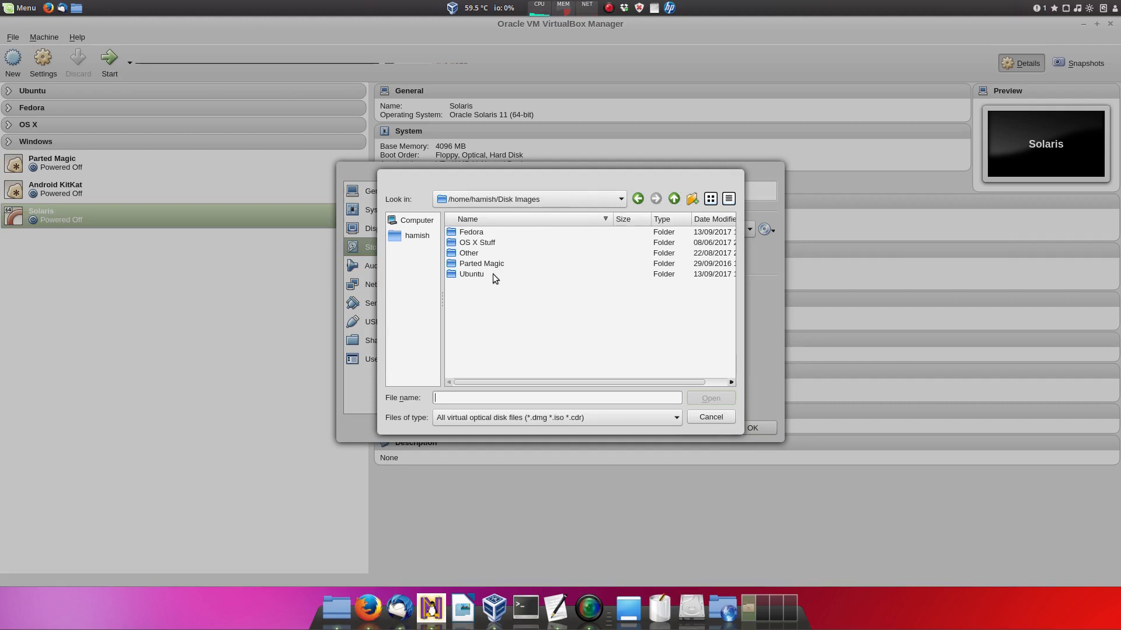
double_click(473, 258)
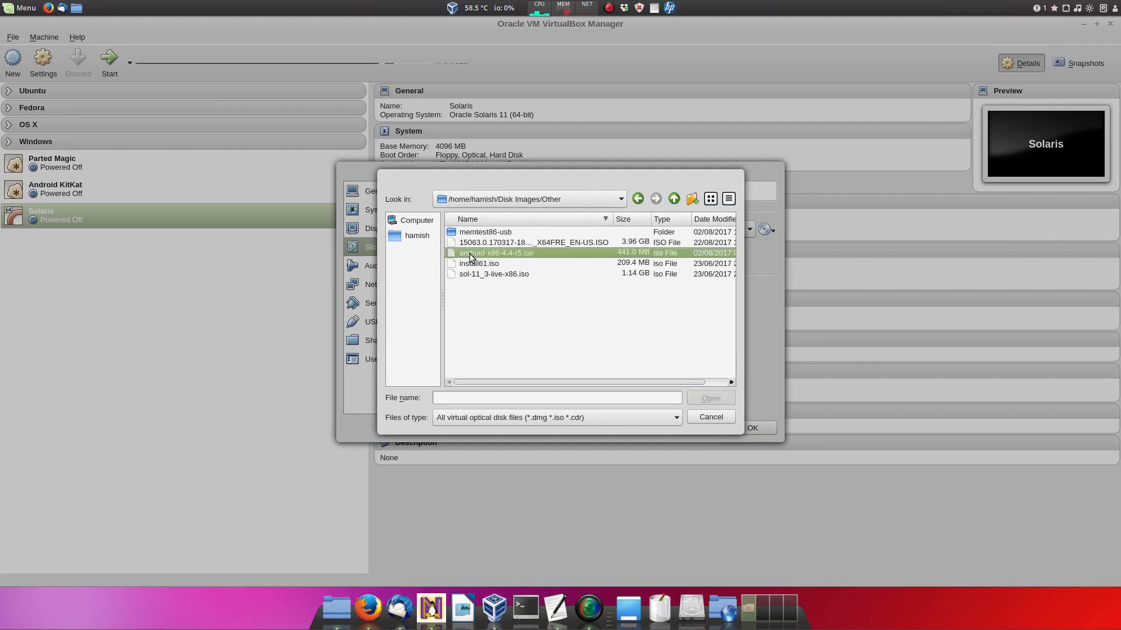
click(475, 276)
double_click(475, 274)
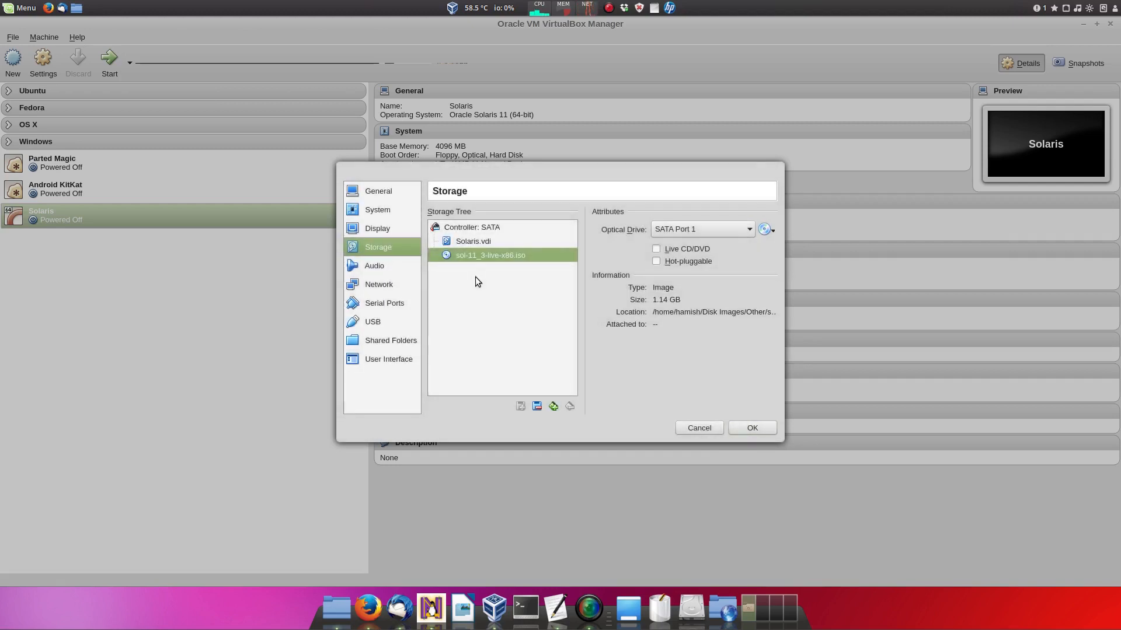
Step: Review the audio, network, serial, USB, shared folder and UI pages, then save the settings
click(393, 268)
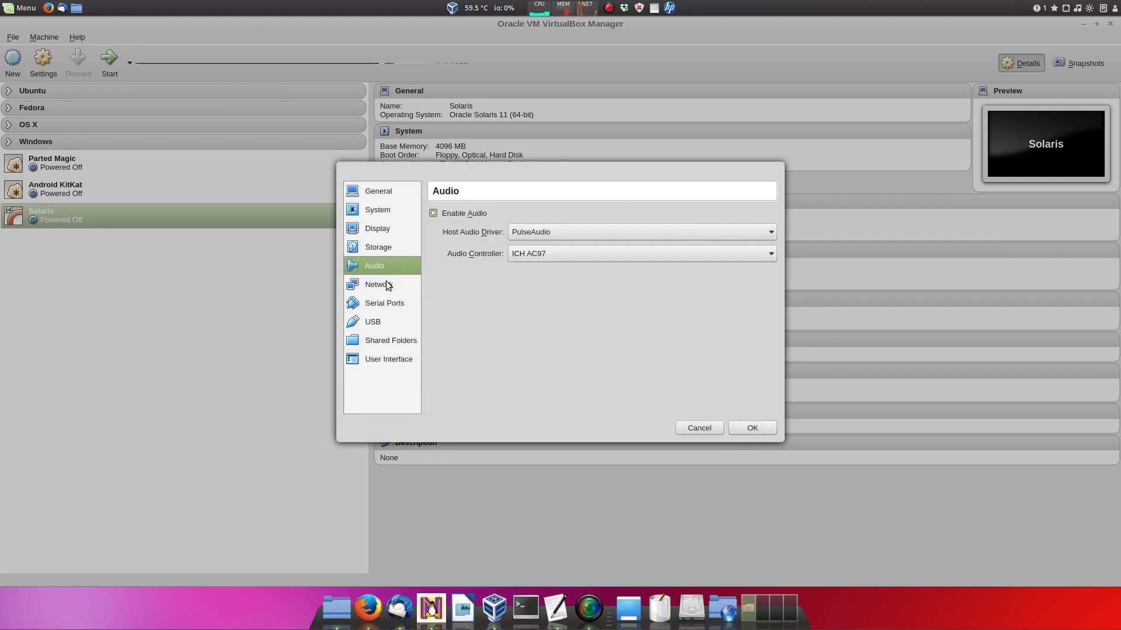
click(382, 285)
click(378, 305)
click(376, 322)
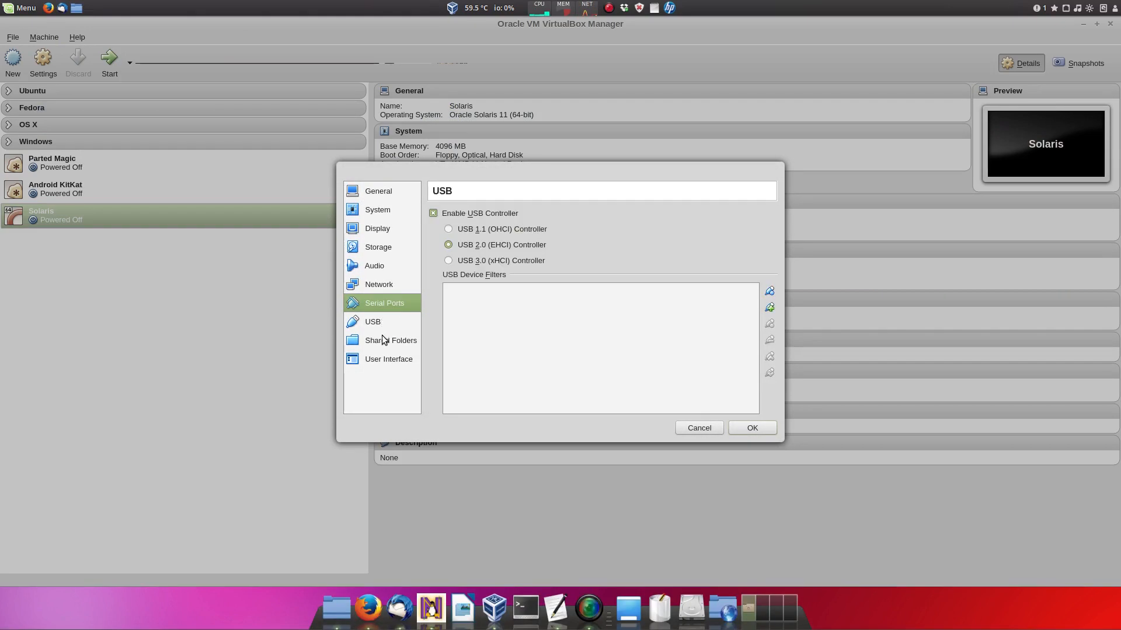
click(380, 344)
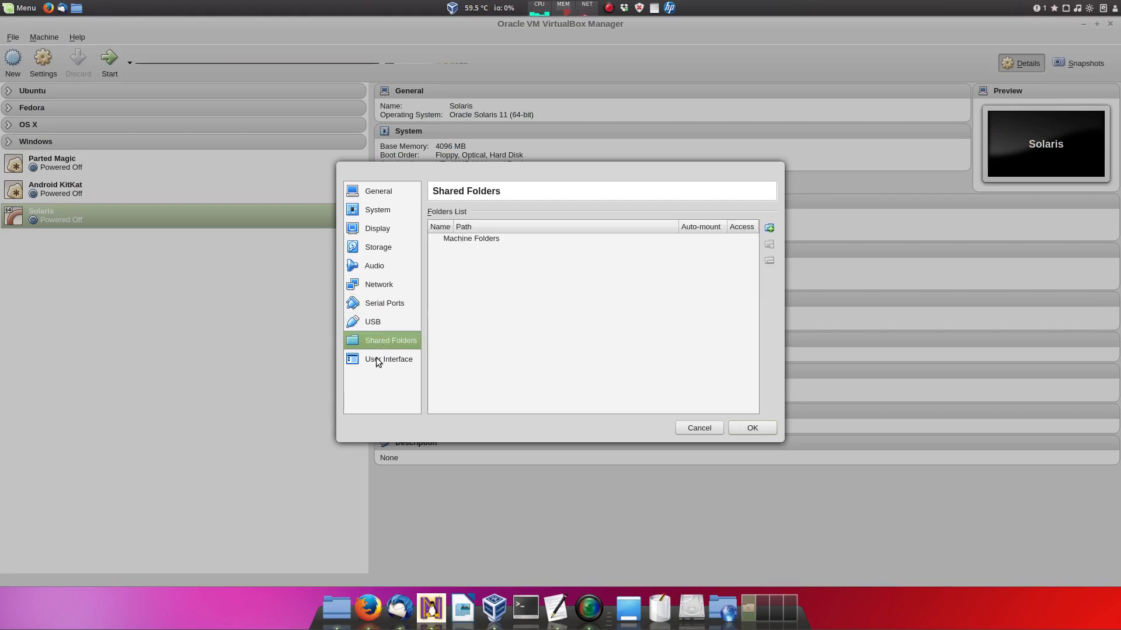
click(386, 360)
click(751, 427)
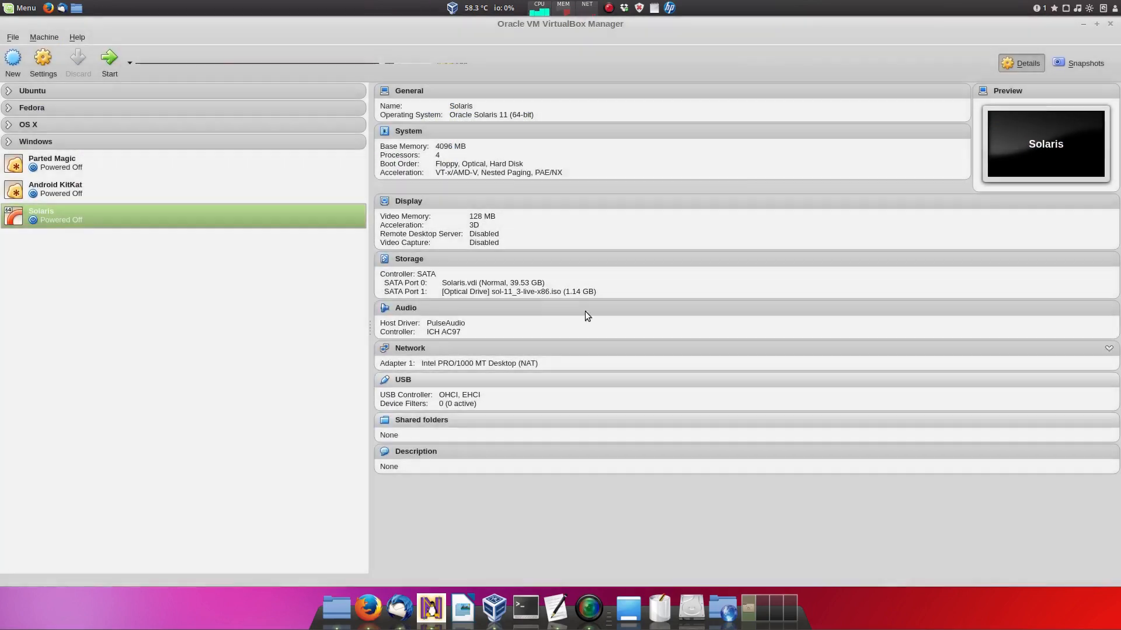
Step: Start the Solaris VM and boot the Oracle Solaris 11.3 GRUB entry
click(111, 58)
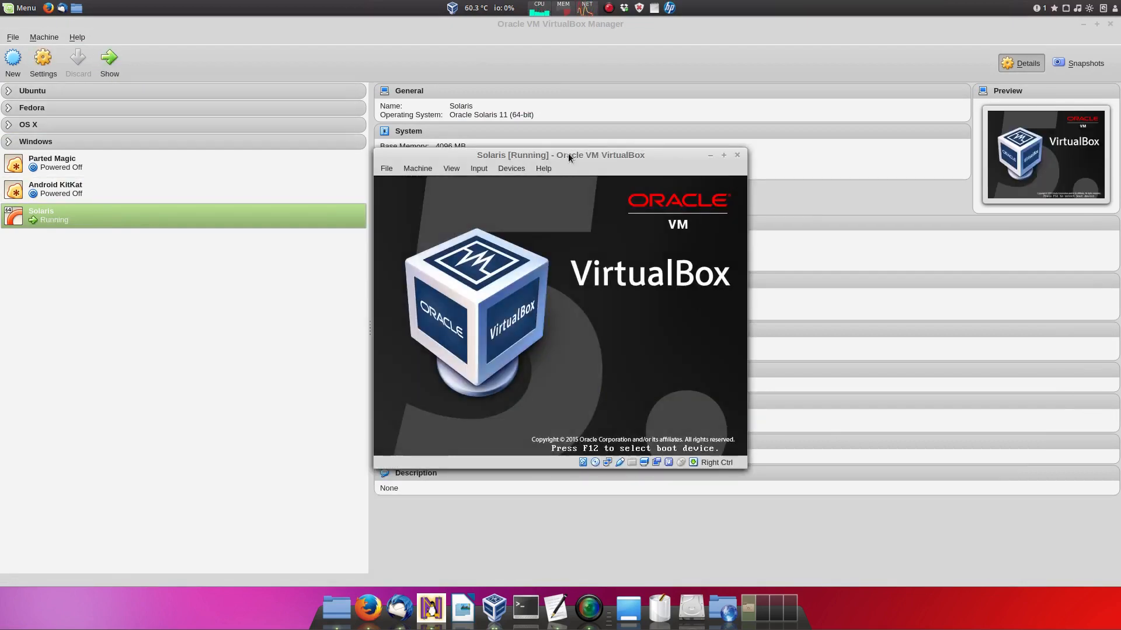
drag(568, 153, 507, 39)
key(Down)
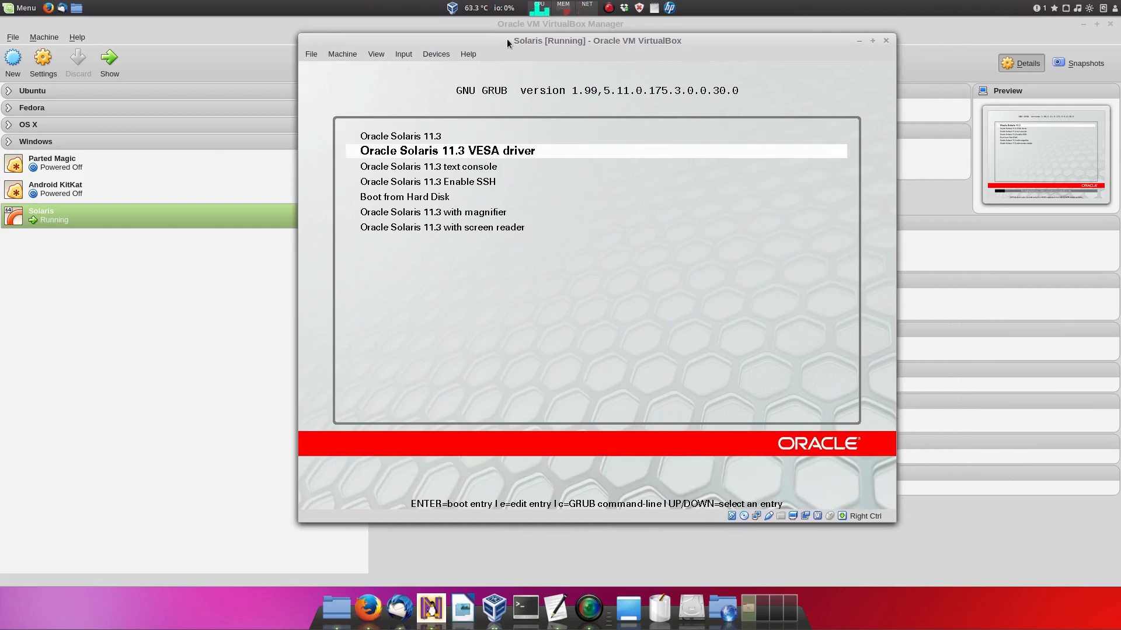
key(Up)
key(Down)
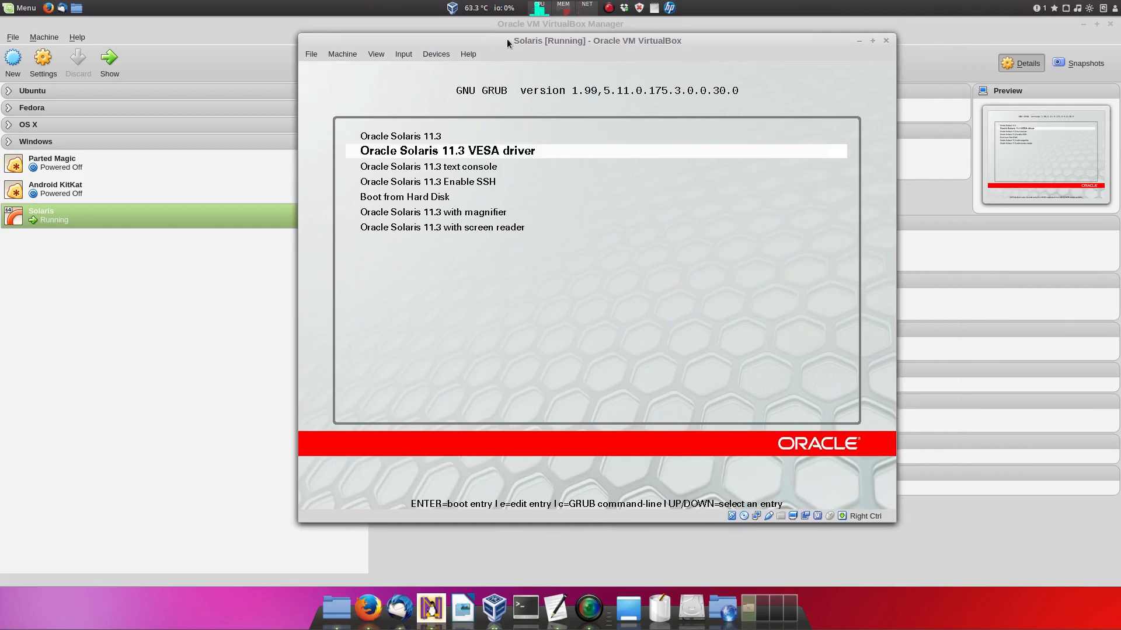
key(Up)
key(Return)
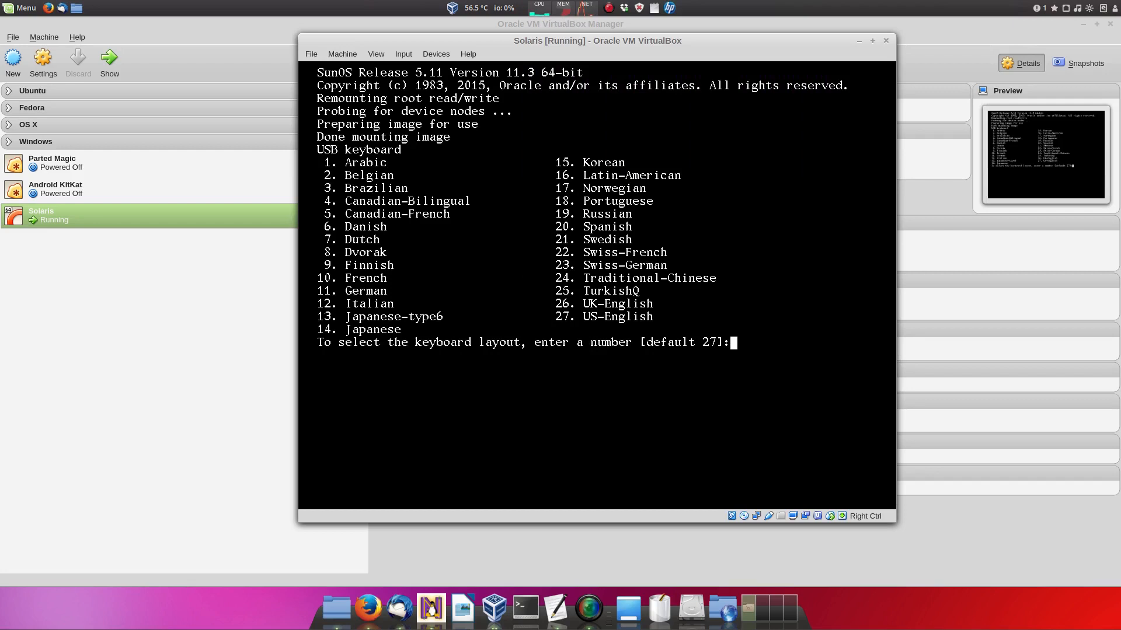
Step: Choose keyboard layout 26 (UK-English) and language 3 (English)
text(26)
key(Return)
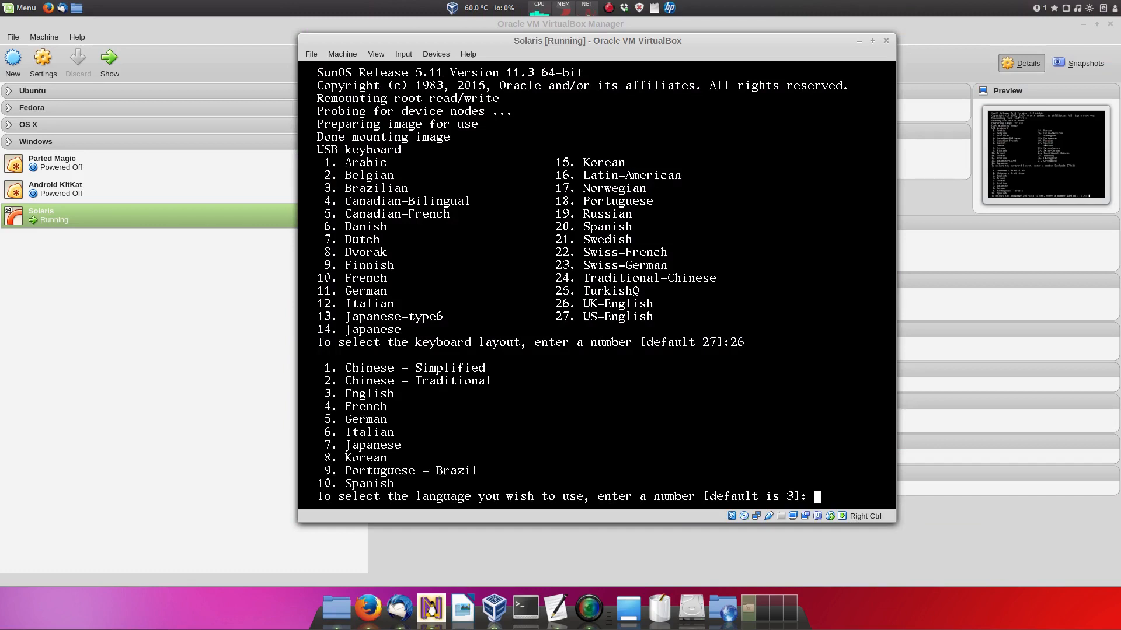
text(3)
key(Return)
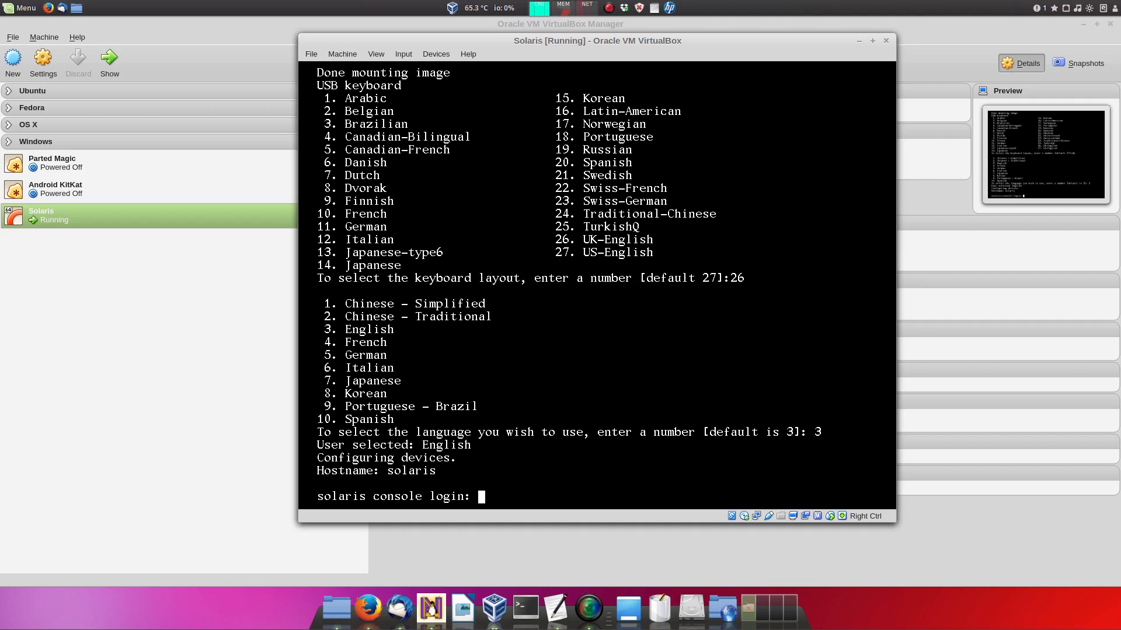
Step: Log in at the console as root with the root password
text(root)
key(Return)
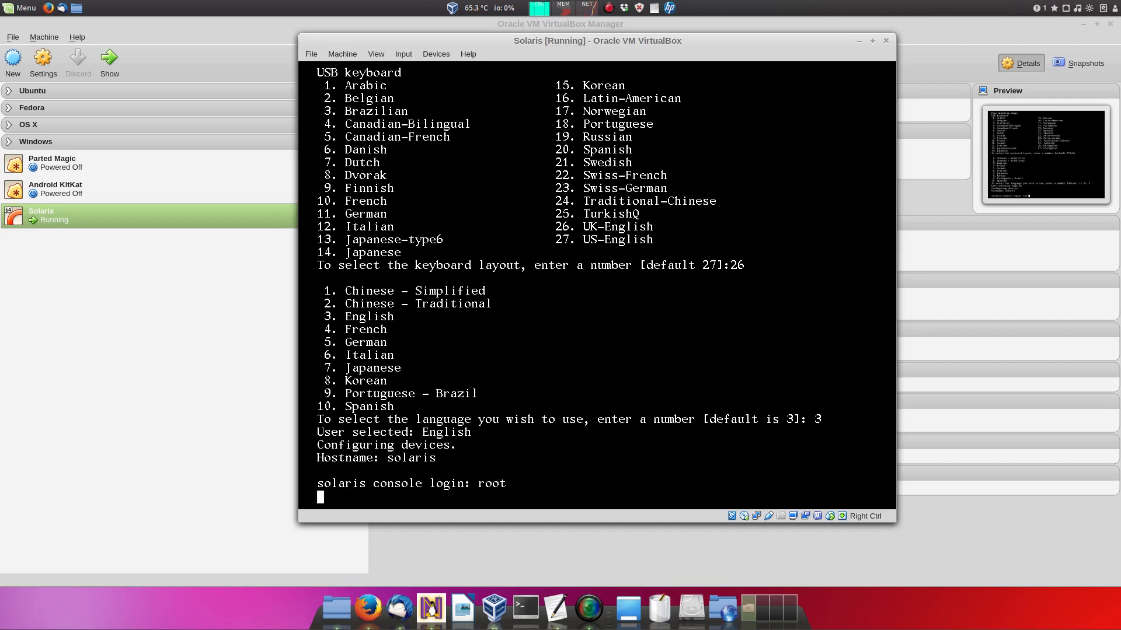
key(Return)
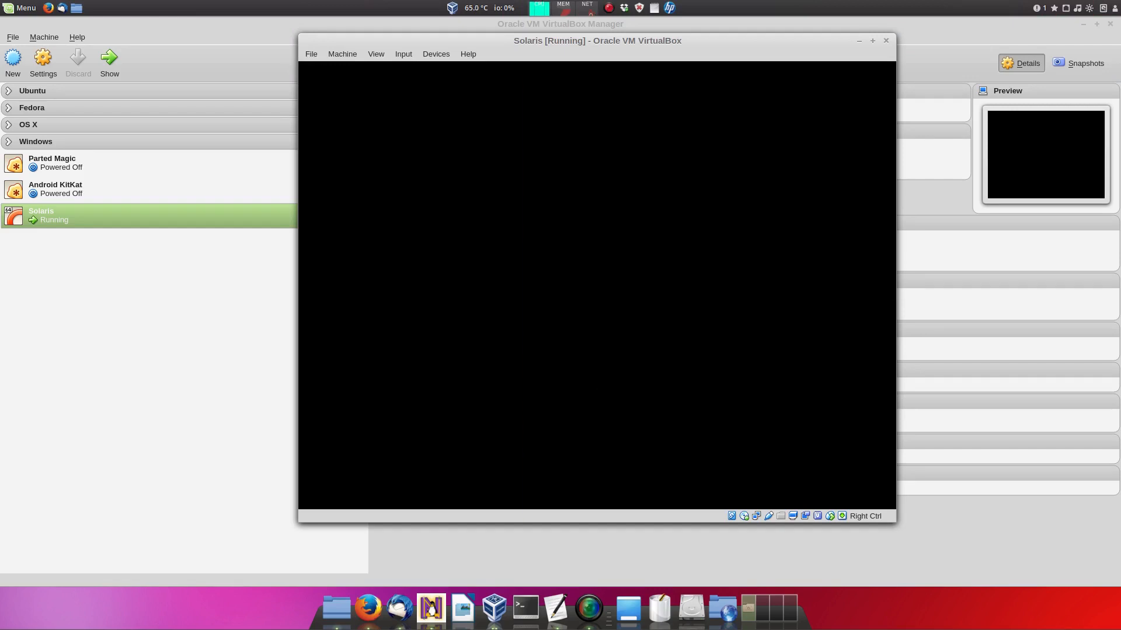
Step: Browse the GNOME menus, check About GNOME, close it, and select the Install Oracle Solaris icon
mouse_move(542, 15)
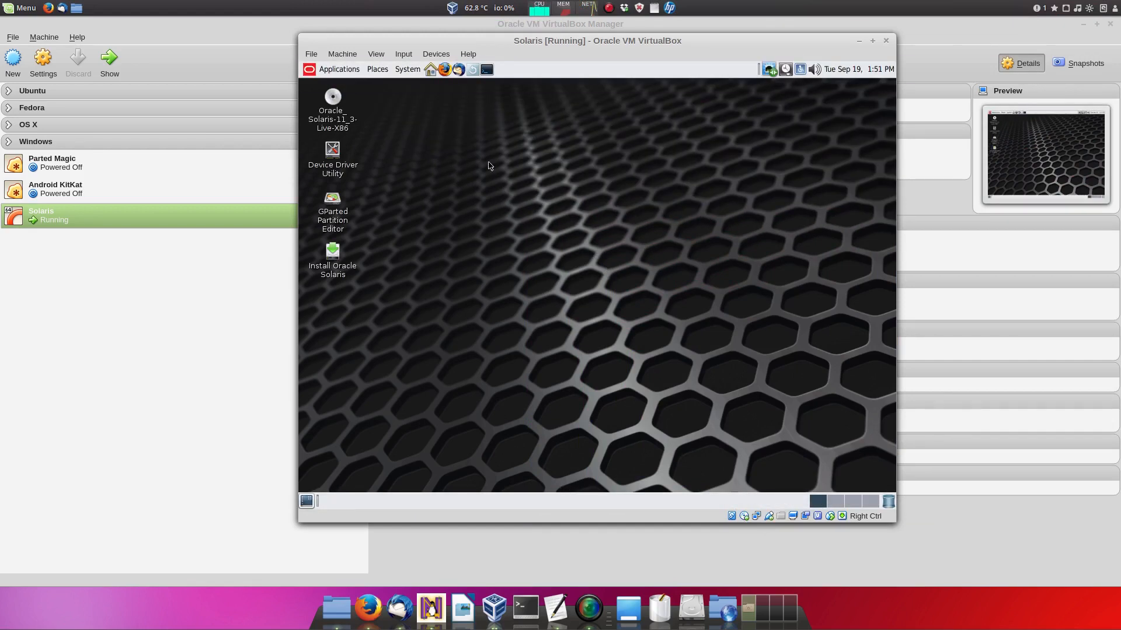
click(328, 71)
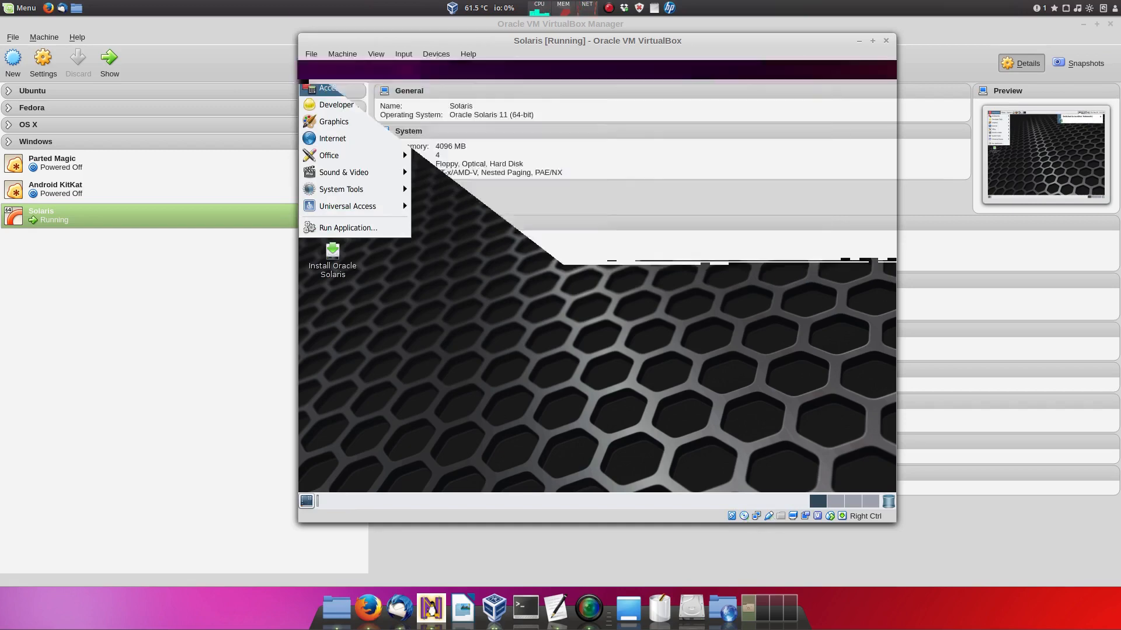
mouse_move(390, 202)
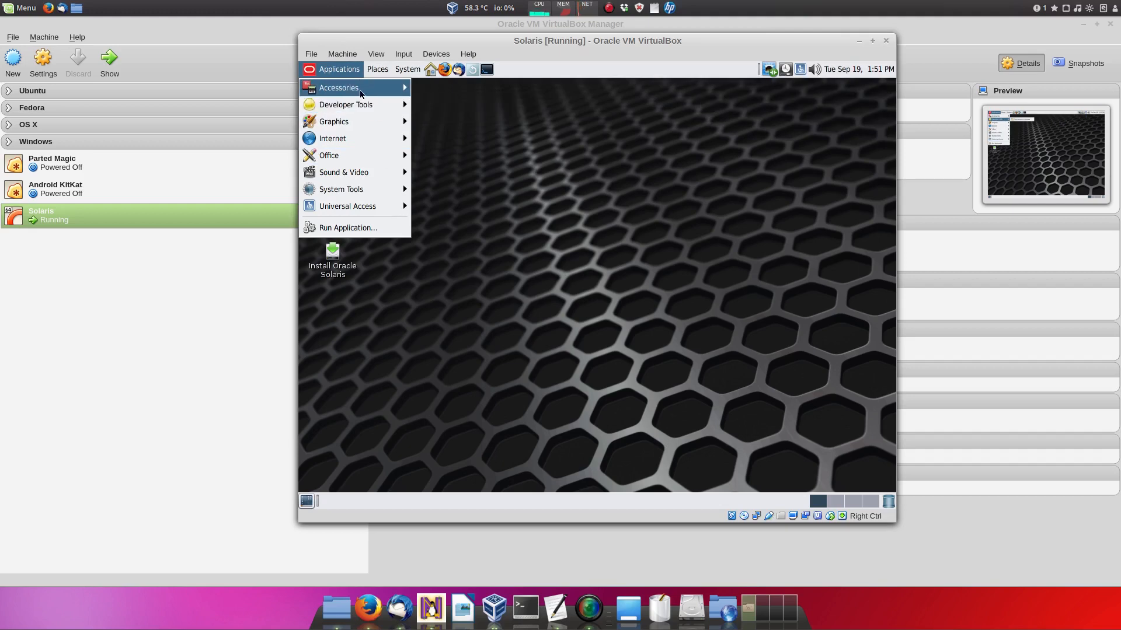
mouse_move(412, 75)
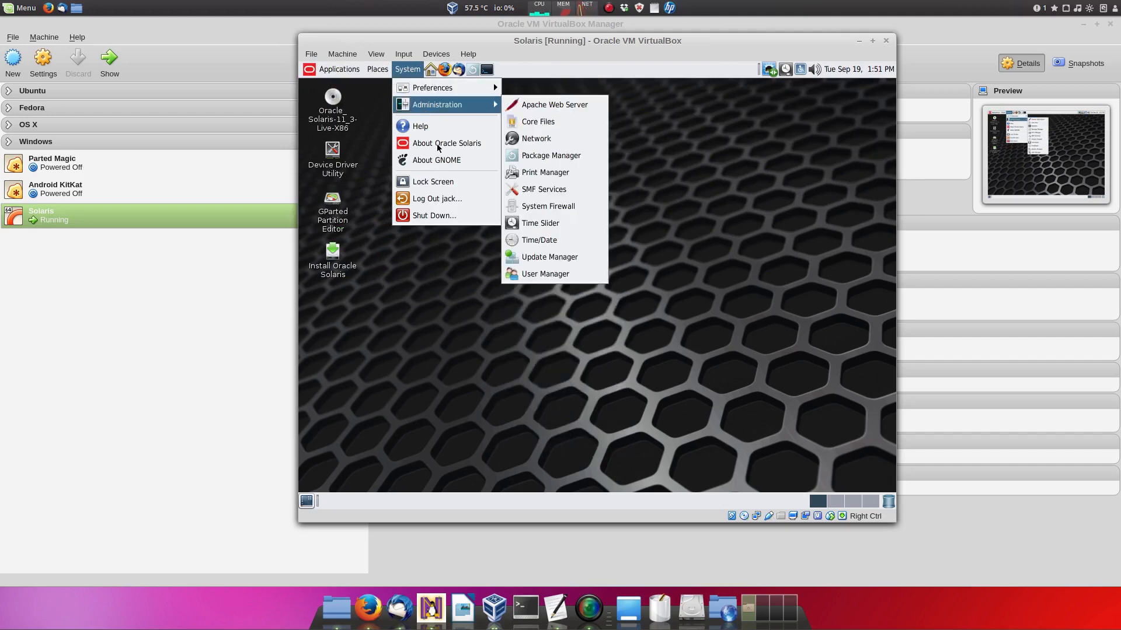
click(439, 163)
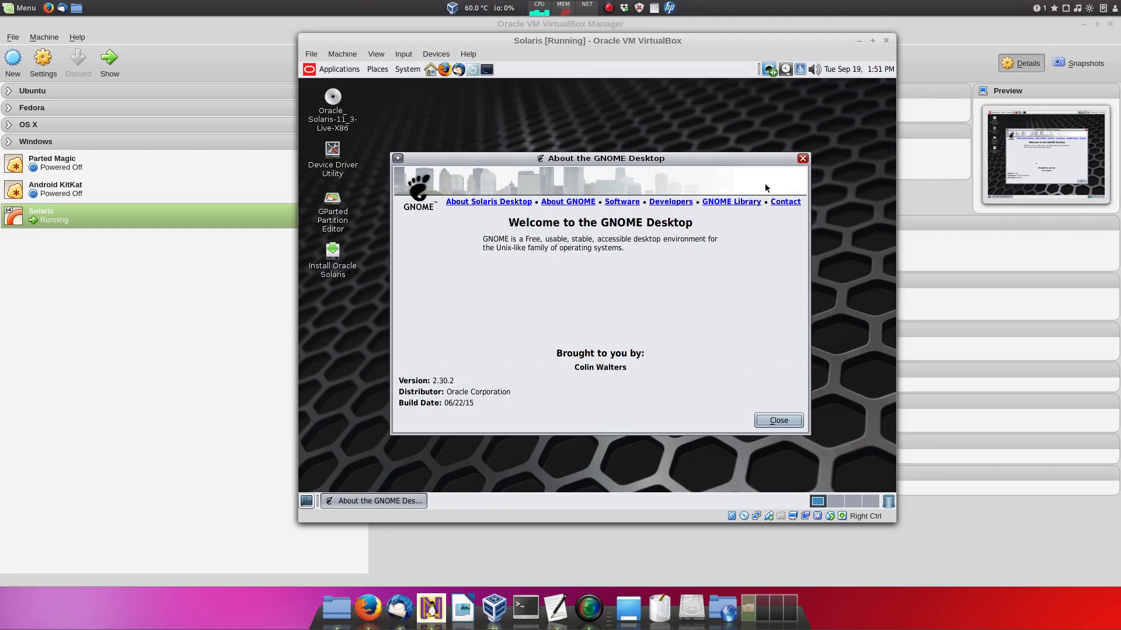
click(803, 158)
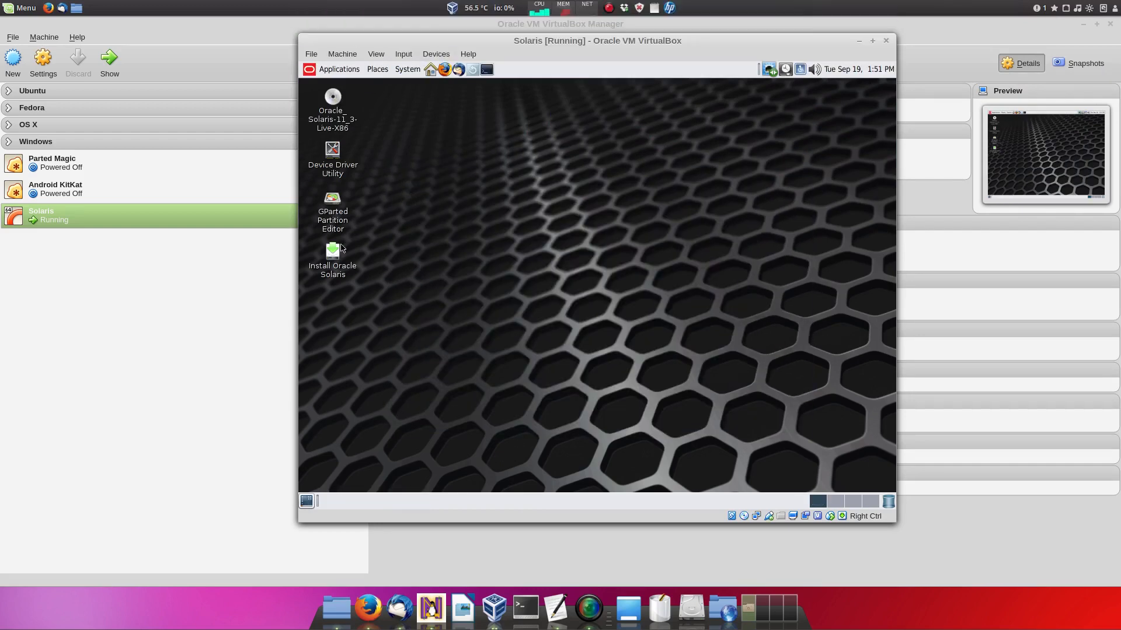
click(332, 254)
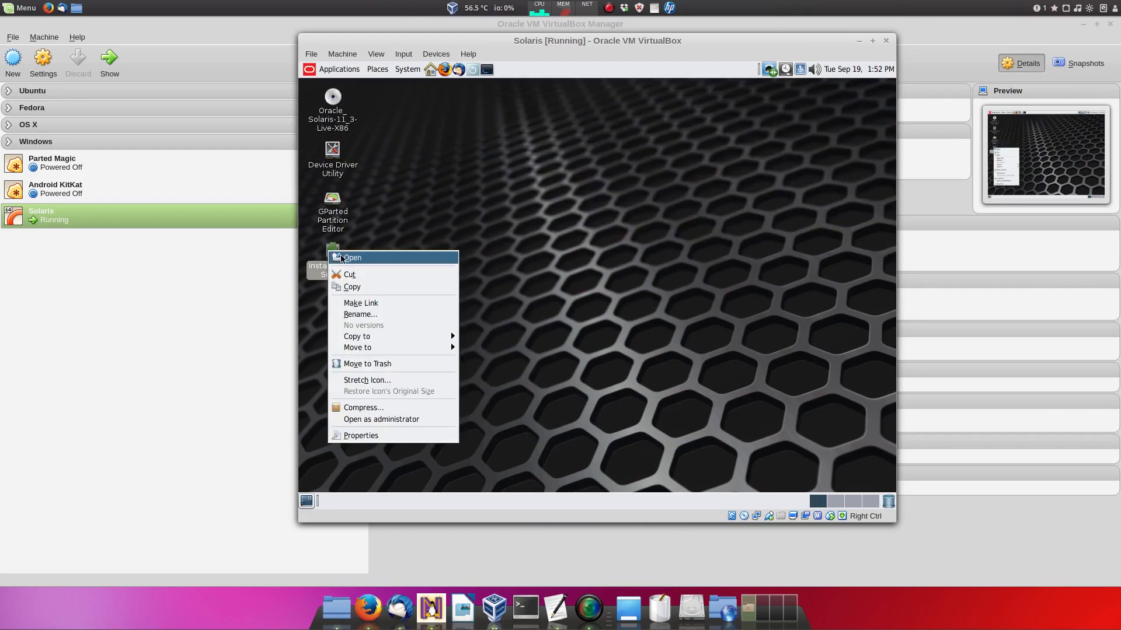
Step: Launch the Solaris installer, run uname -a and uname -r in a terminal, then close it
click(352, 257)
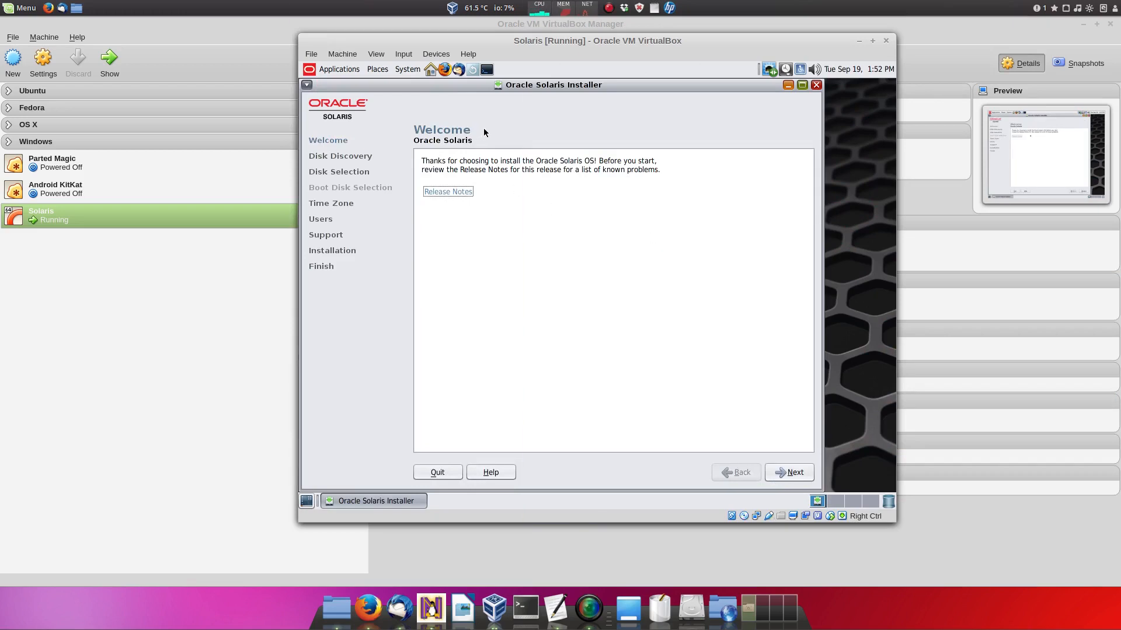
click(486, 69)
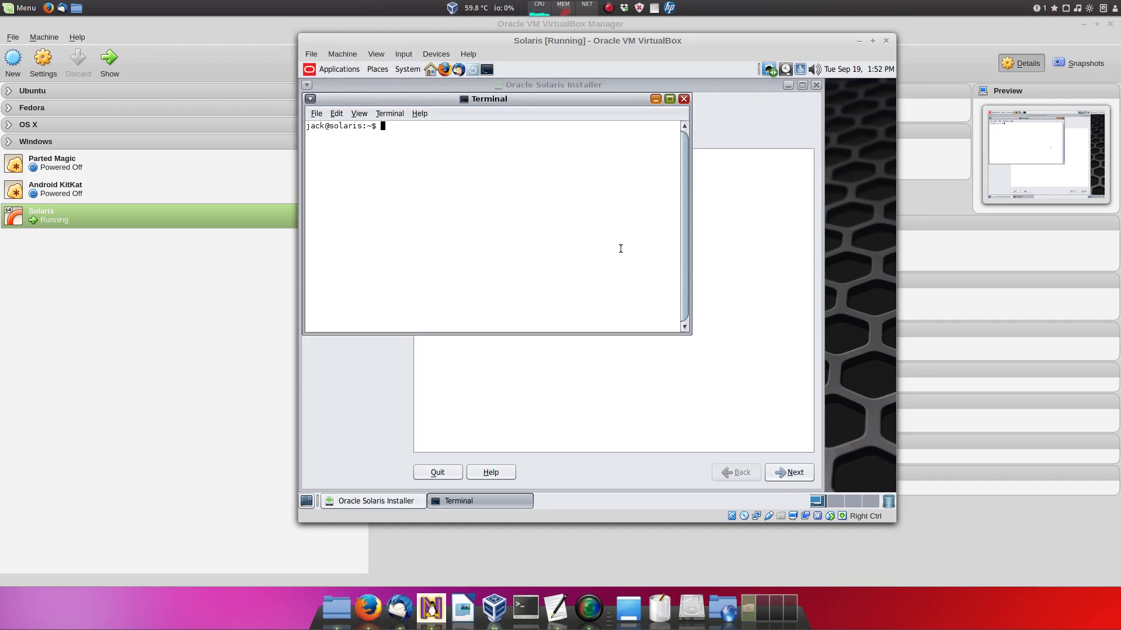
text(uname -)
text(a)
key(Return)
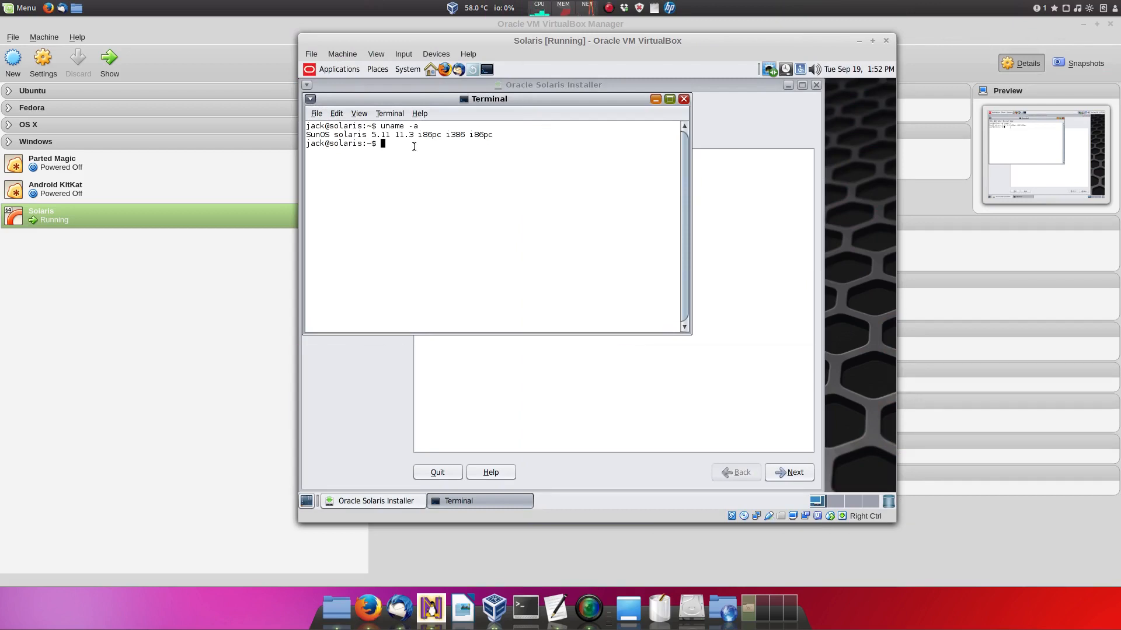
text(uname -r)
key(Return)
click(683, 100)
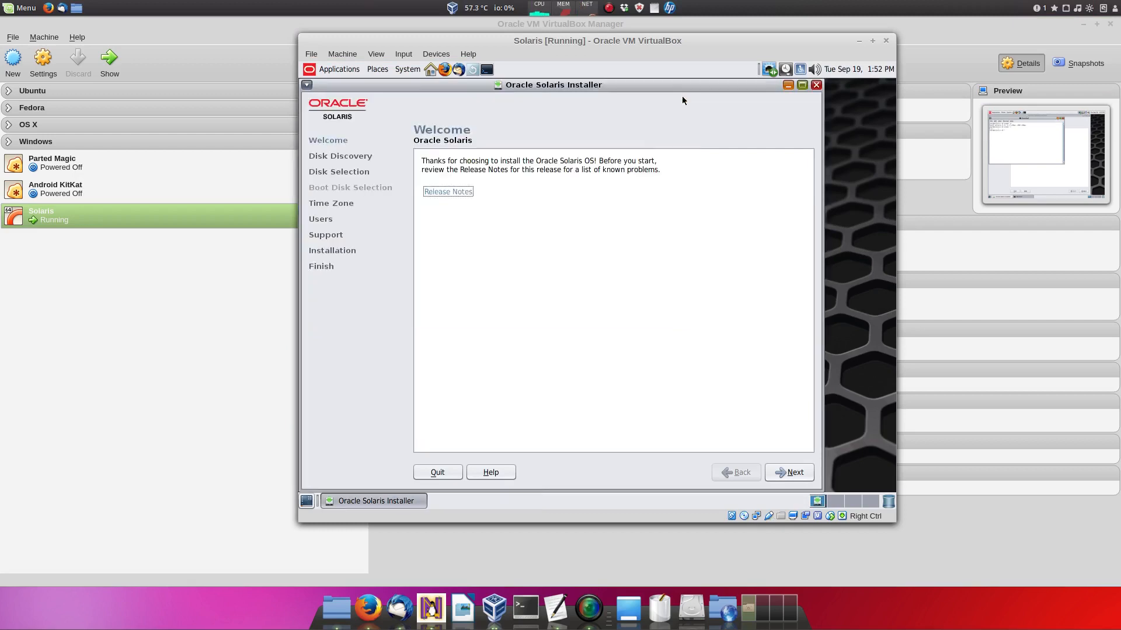
Step: Keep local disks, accept the 39.3 GB Solaris partition, and set the time zone to London, Britain (UK)
click(792, 472)
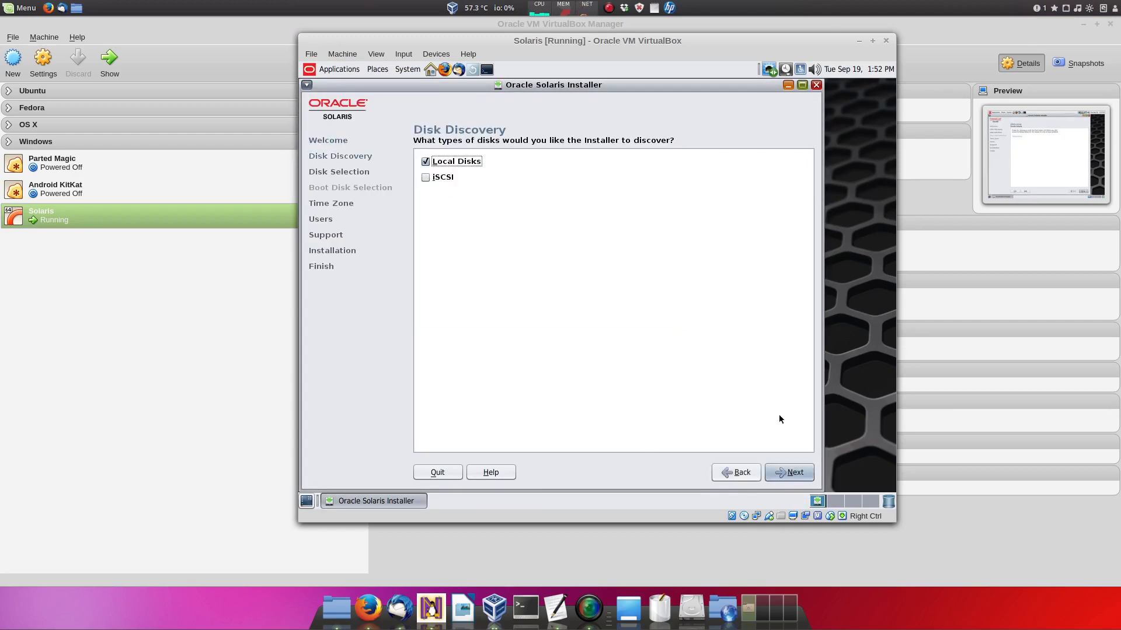
click(785, 473)
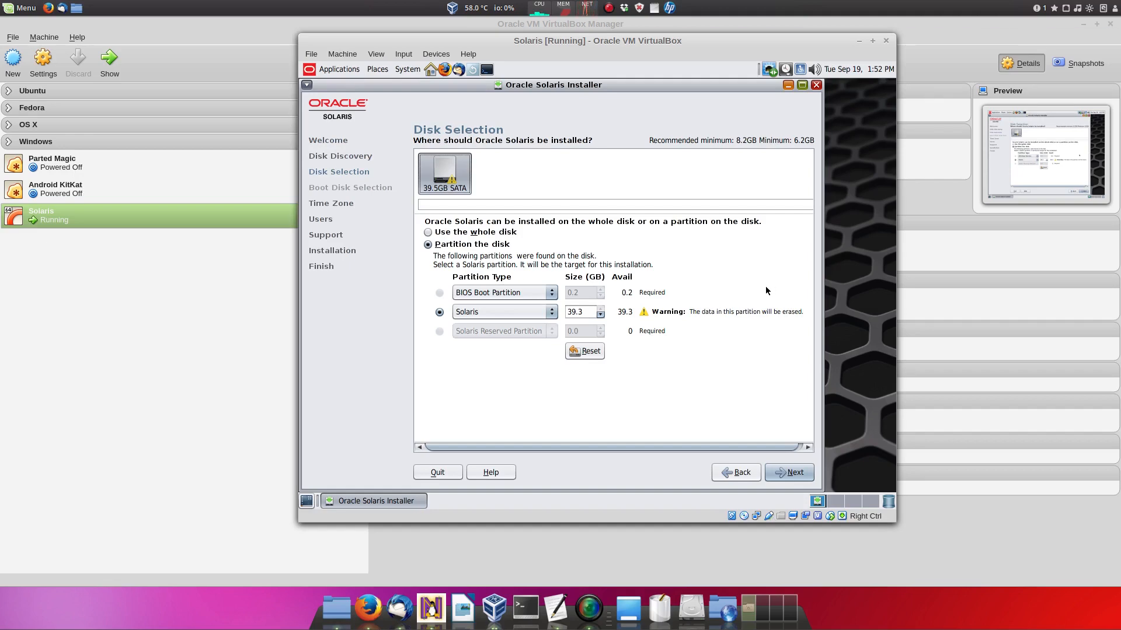
click(797, 473)
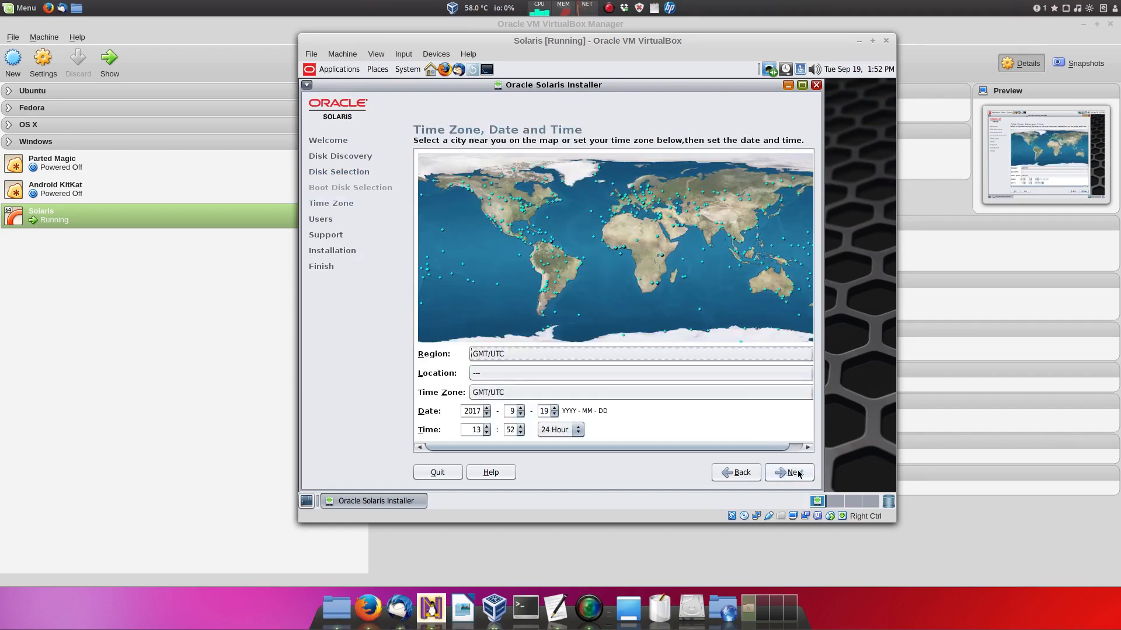
click(619, 194)
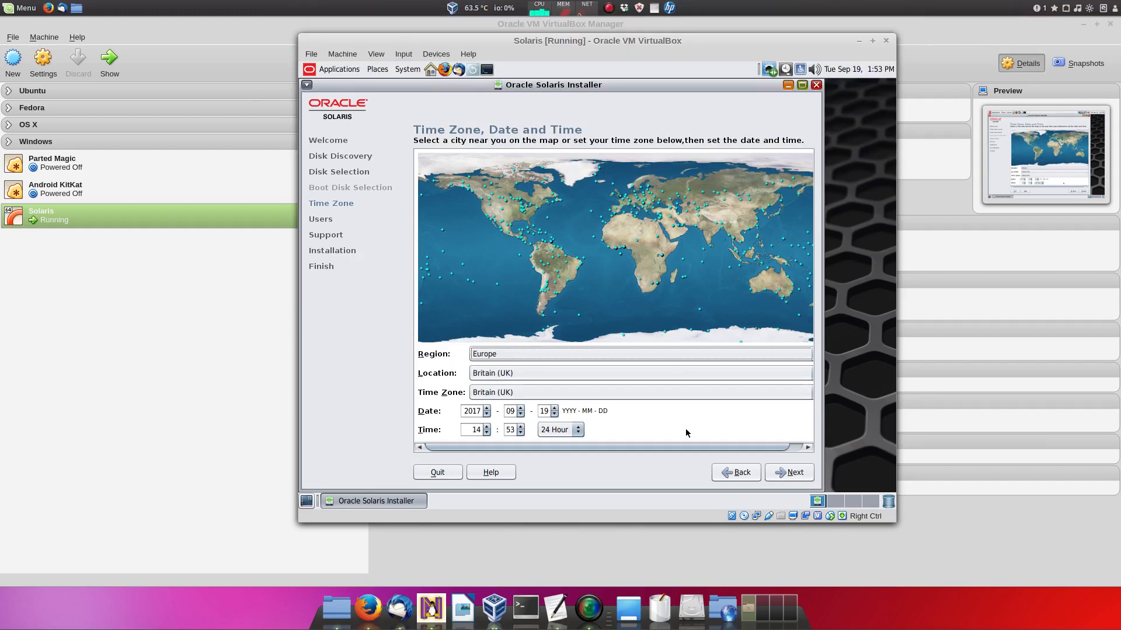
click(800, 473)
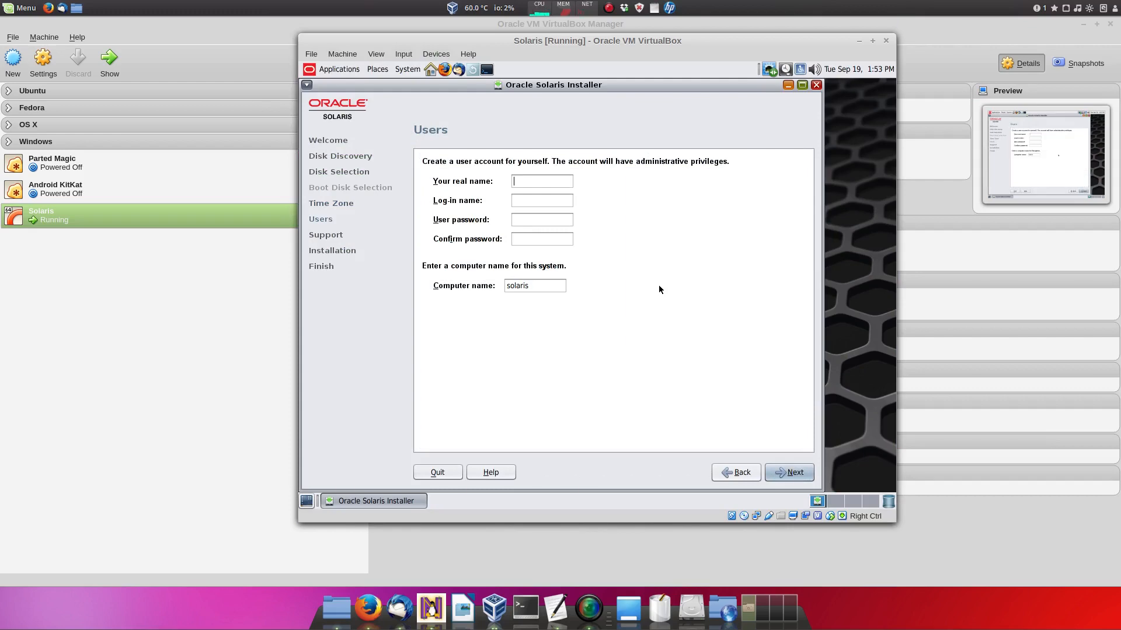
Step: Enter the user's real name, log-in name and password twice, then submit the account
key(Tab)
key(Tab)
key(Tab)
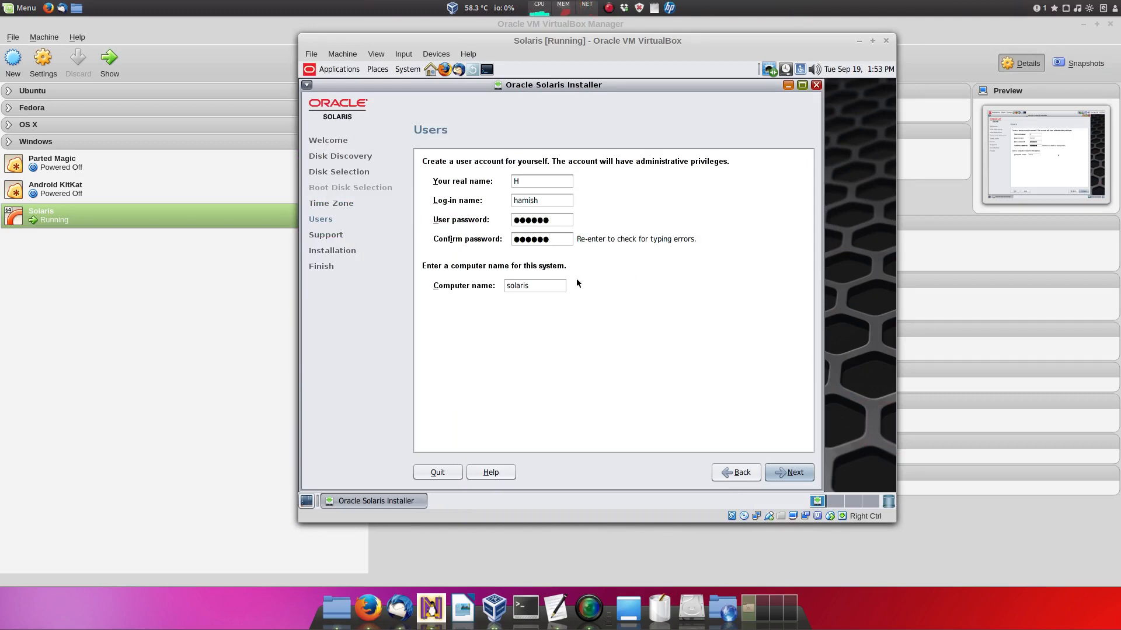
click(534, 290)
click(801, 471)
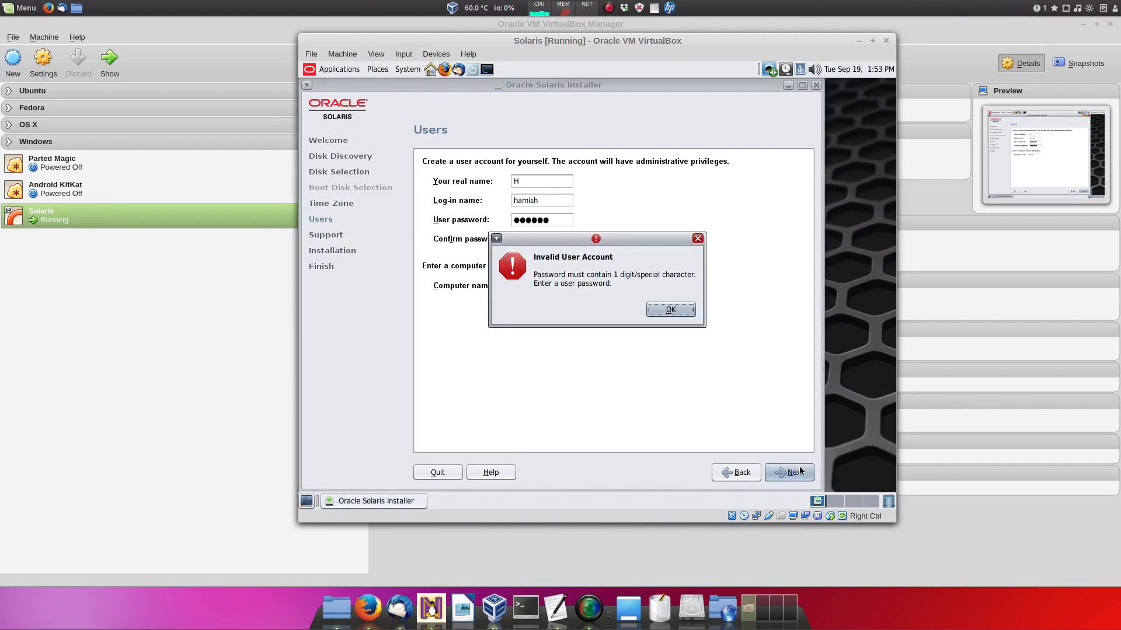
Step: Dismiss the invalid password warning, append the digit 1 to both password fields, and continue
click(671, 310)
text(1)
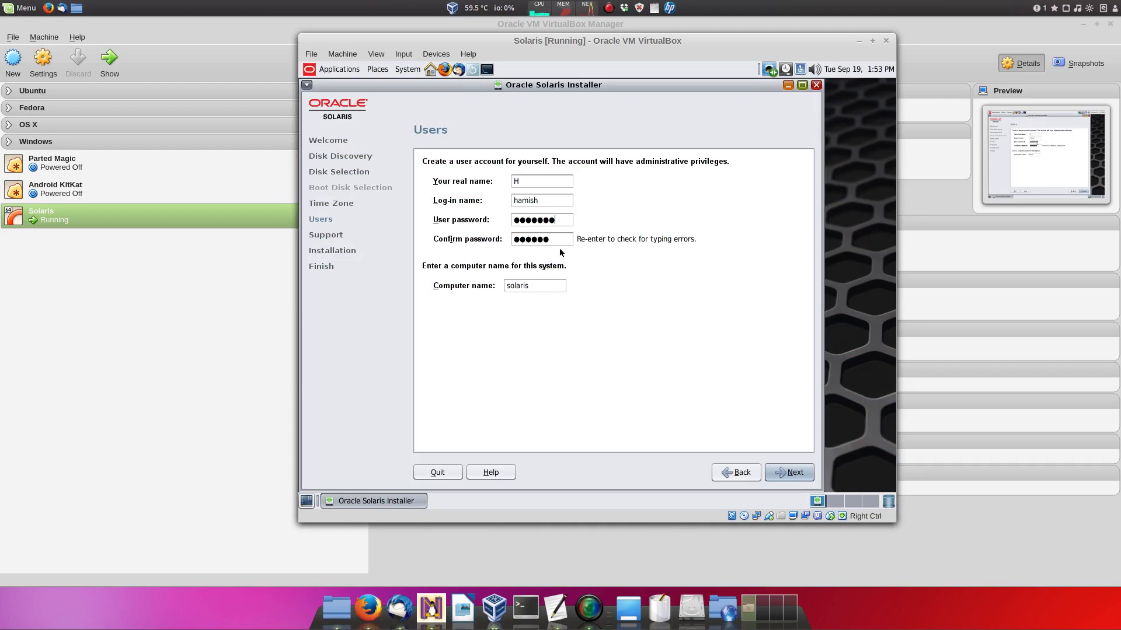
click(555, 240)
text(1)
click(788, 472)
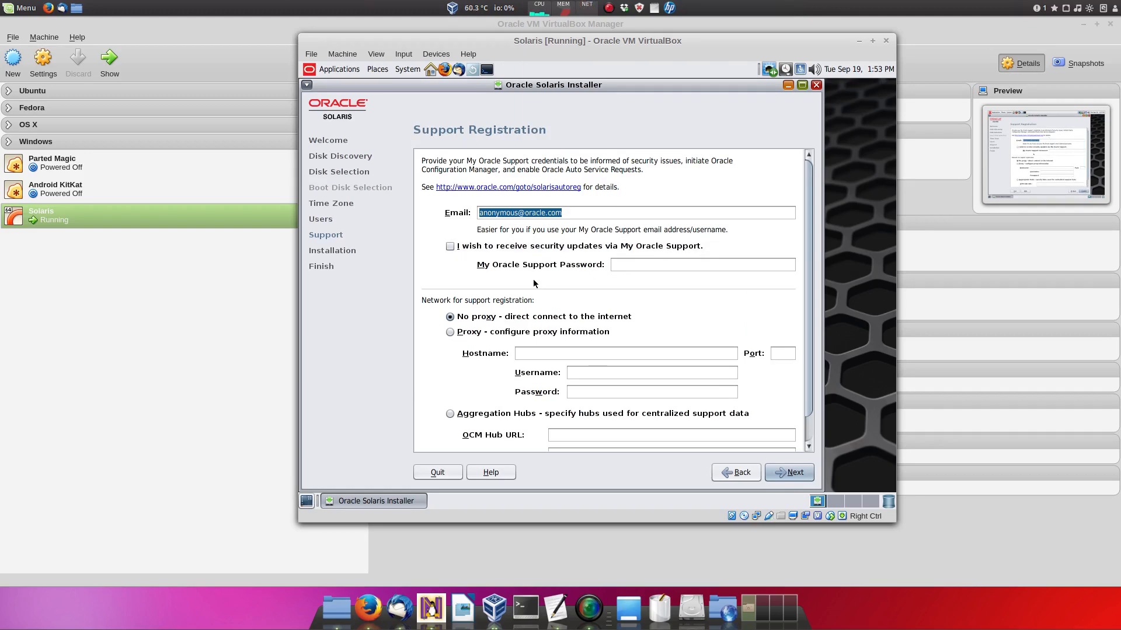
Step: Leave support registration blank, review the summary, and begin installing Oracle Solaris
click(788, 472)
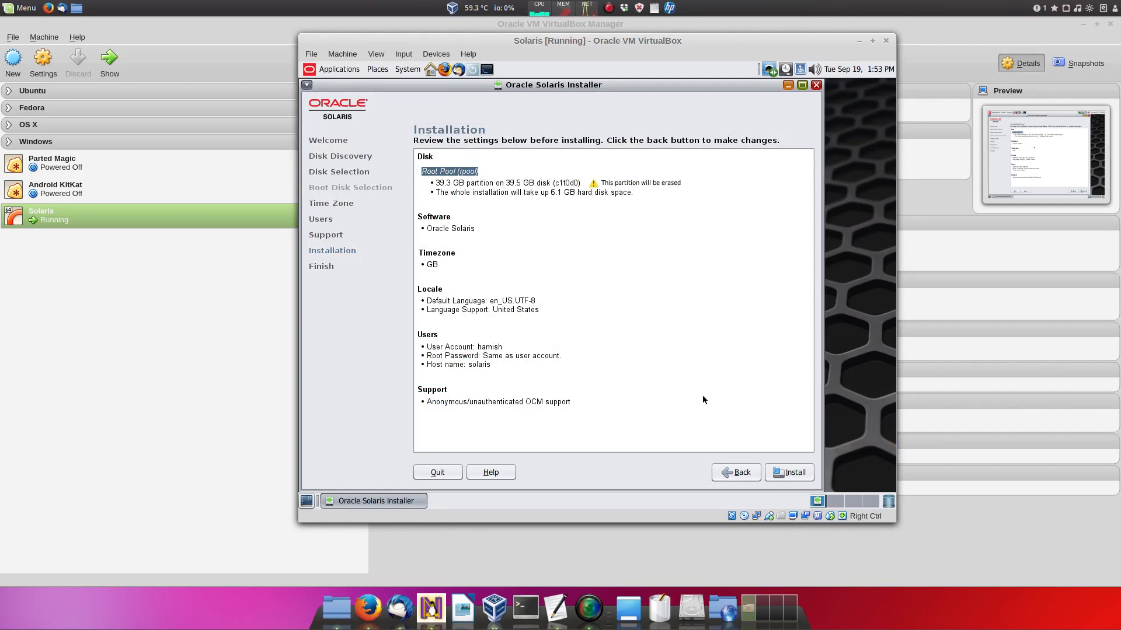
click(791, 471)
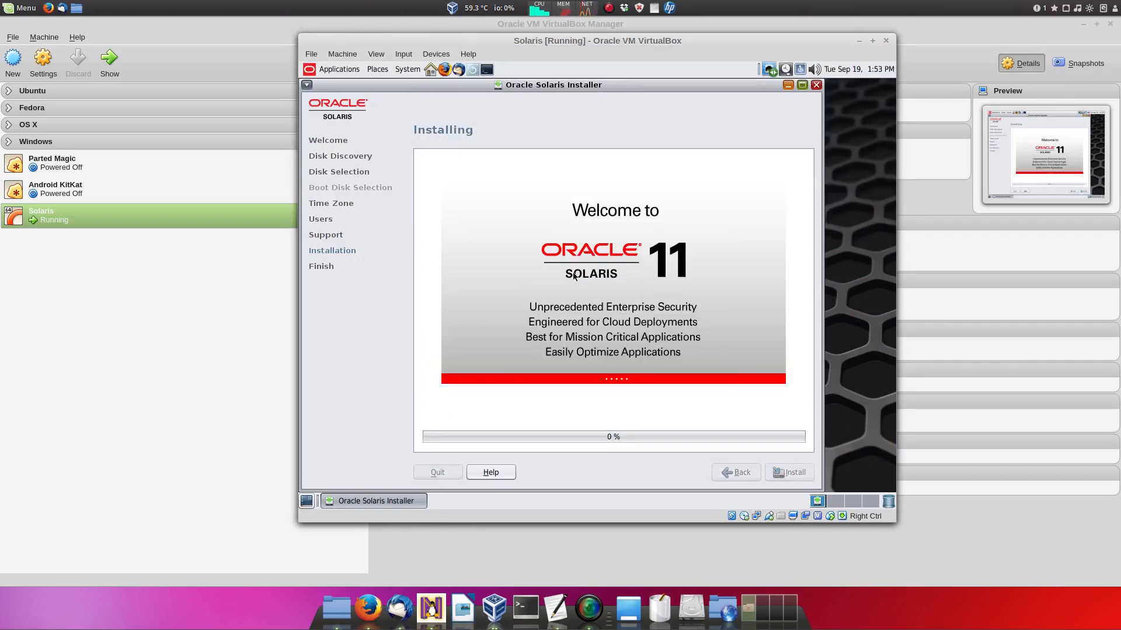
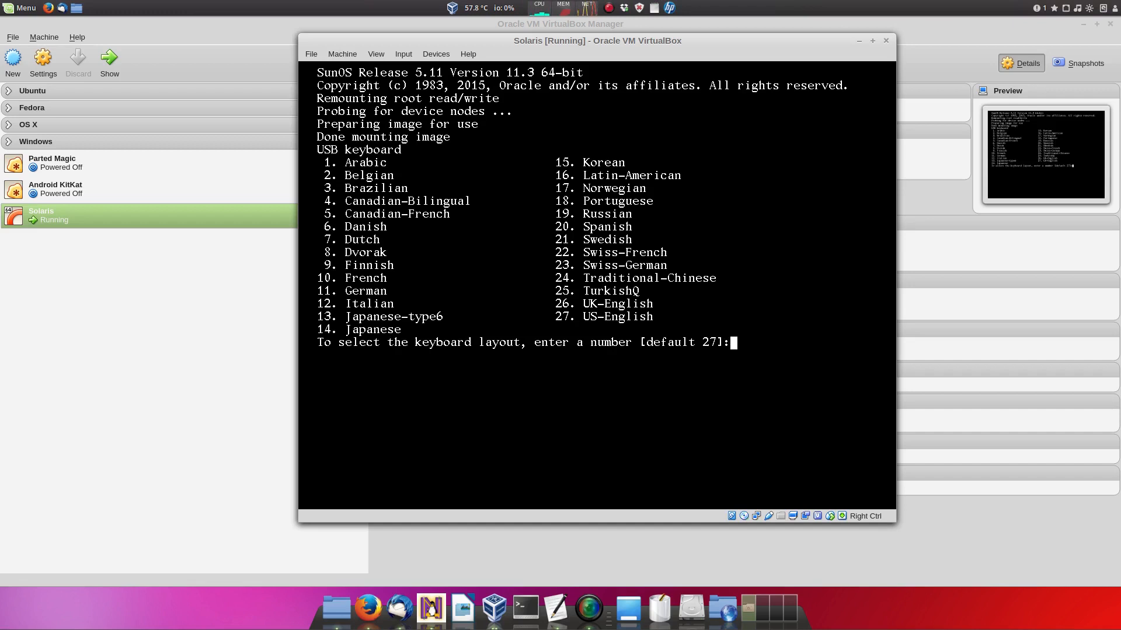
Step: Choose UK-English keyboard layout (26) and English (3) as the boot language
text(26)
key(Return)
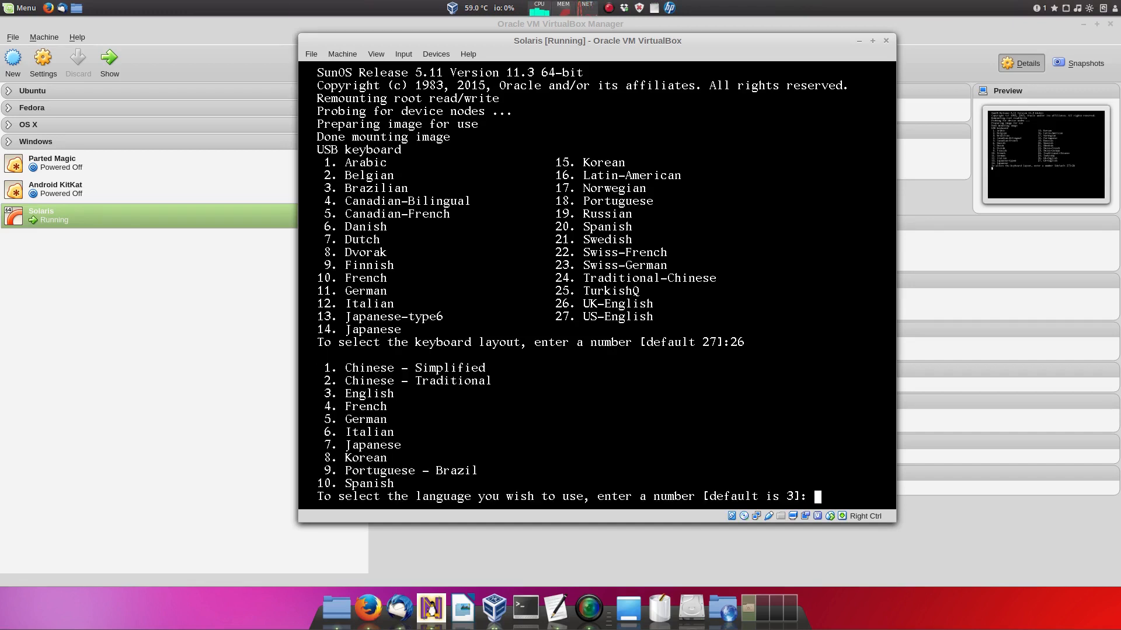
text(3)
key(Return)
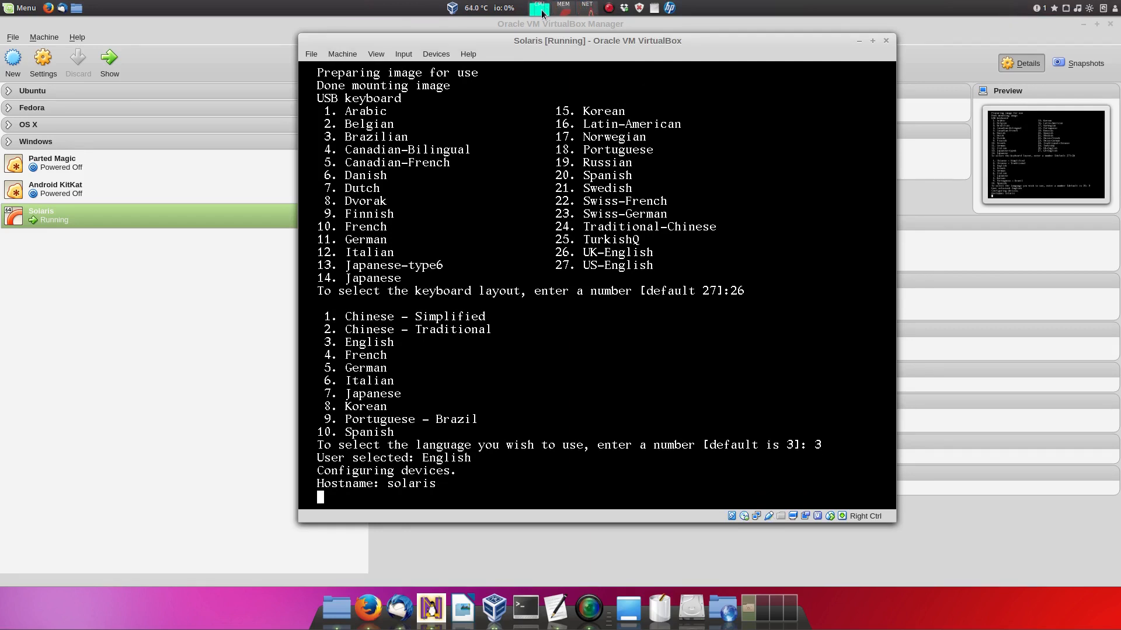
Step: Wait for the Solaris live session to boot to the desktop
mouse_move(542, 13)
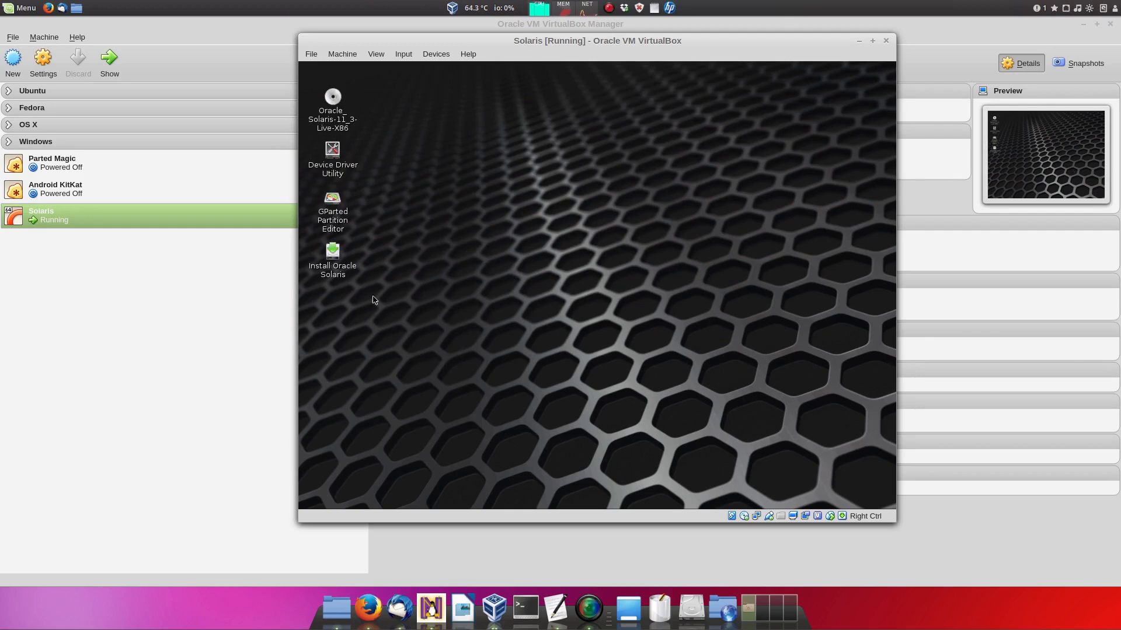
Step: Launch the Solaris installer and accept Welcome, discovered disks and the 39.3 GB Solaris partition
right_click(342, 263)
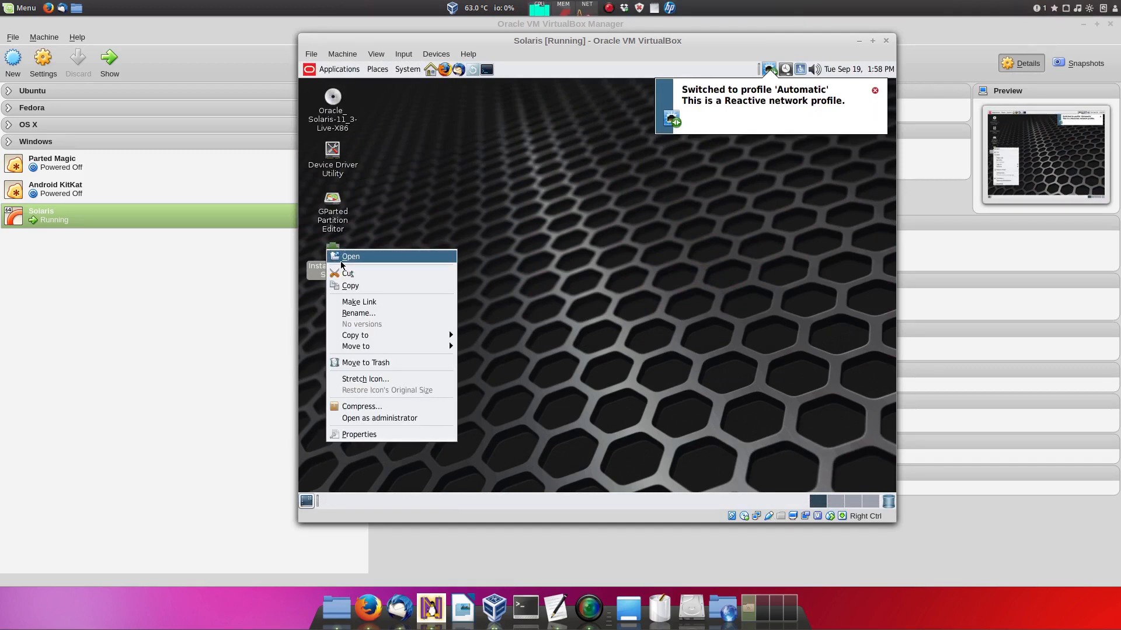
click(344, 257)
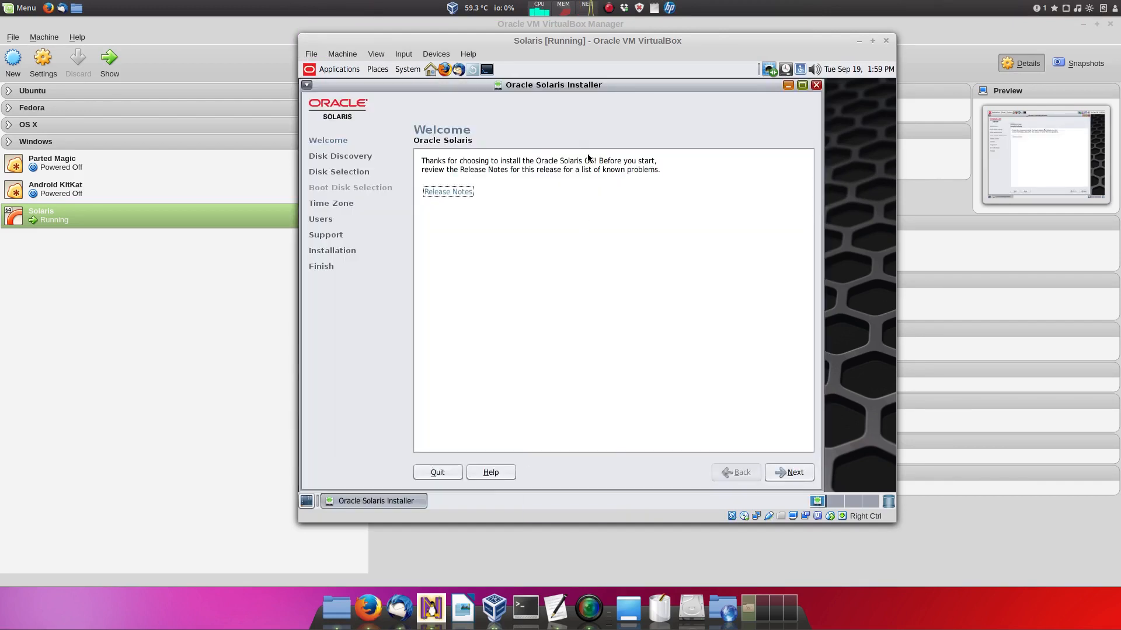
click(782, 474)
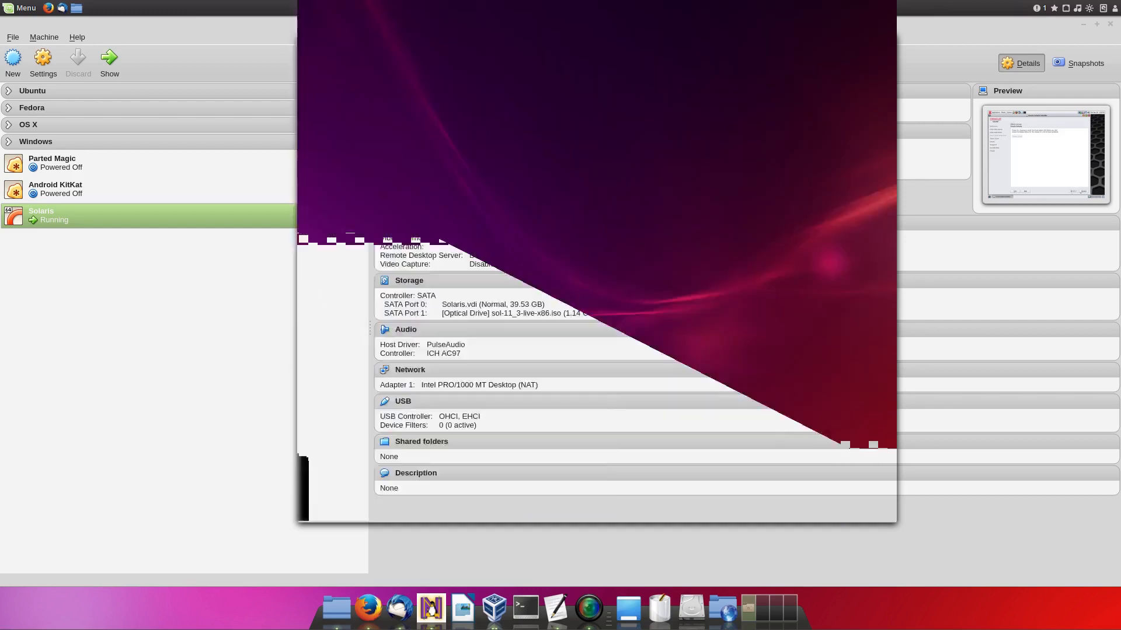
click(783, 473)
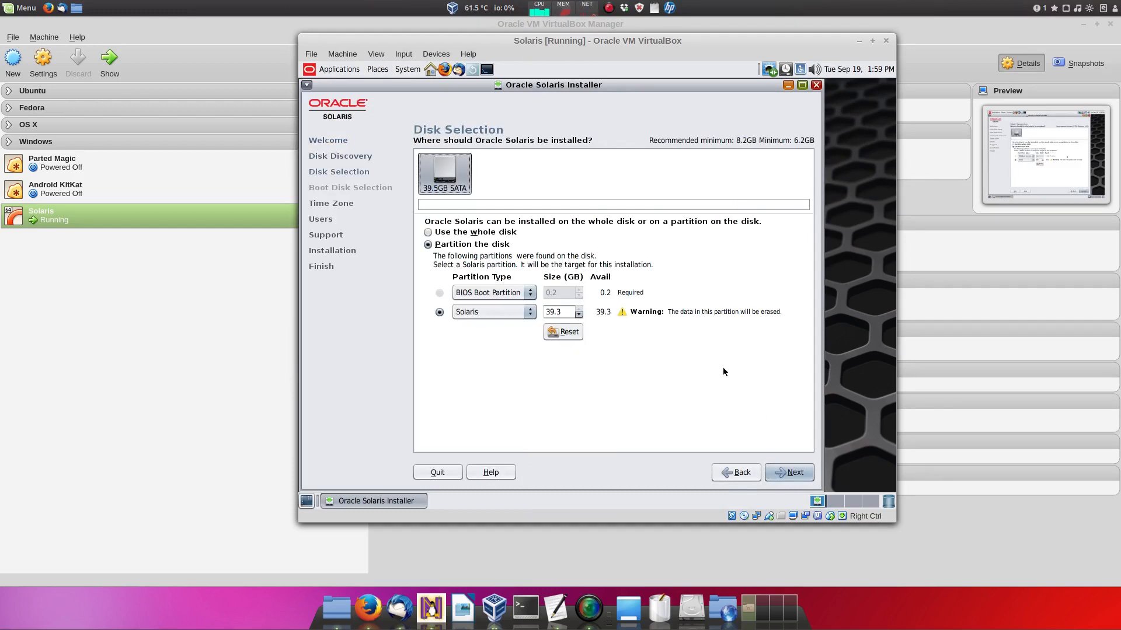
click(787, 473)
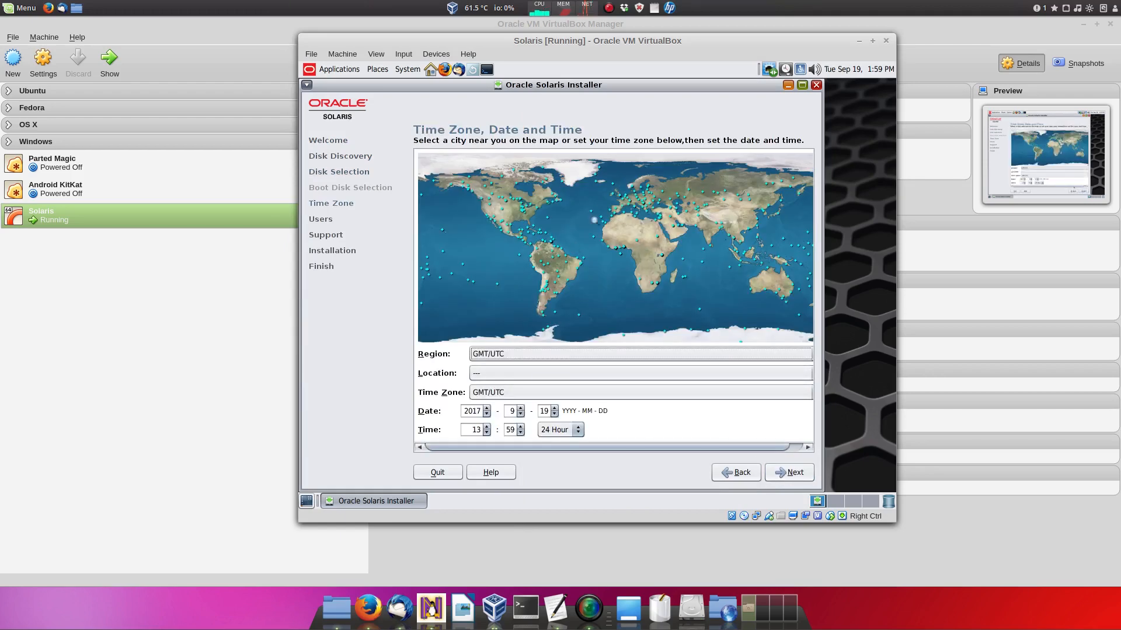
Step: Set the time zone to London, Europe / Britain (UK)
scroll(623, 200, up, 1)
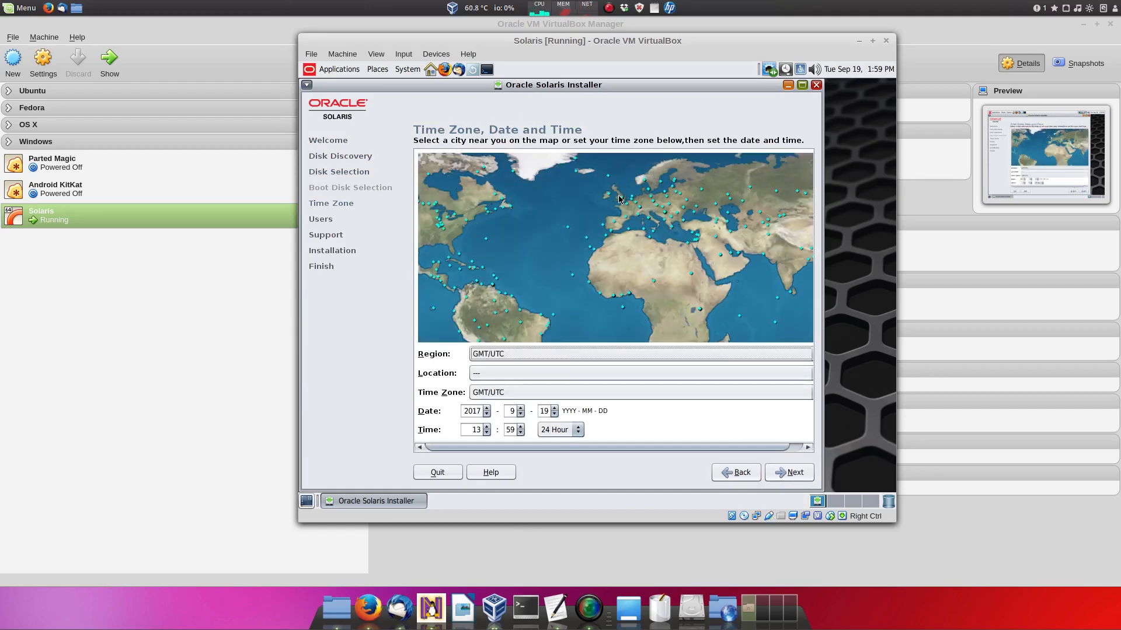
click(623, 200)
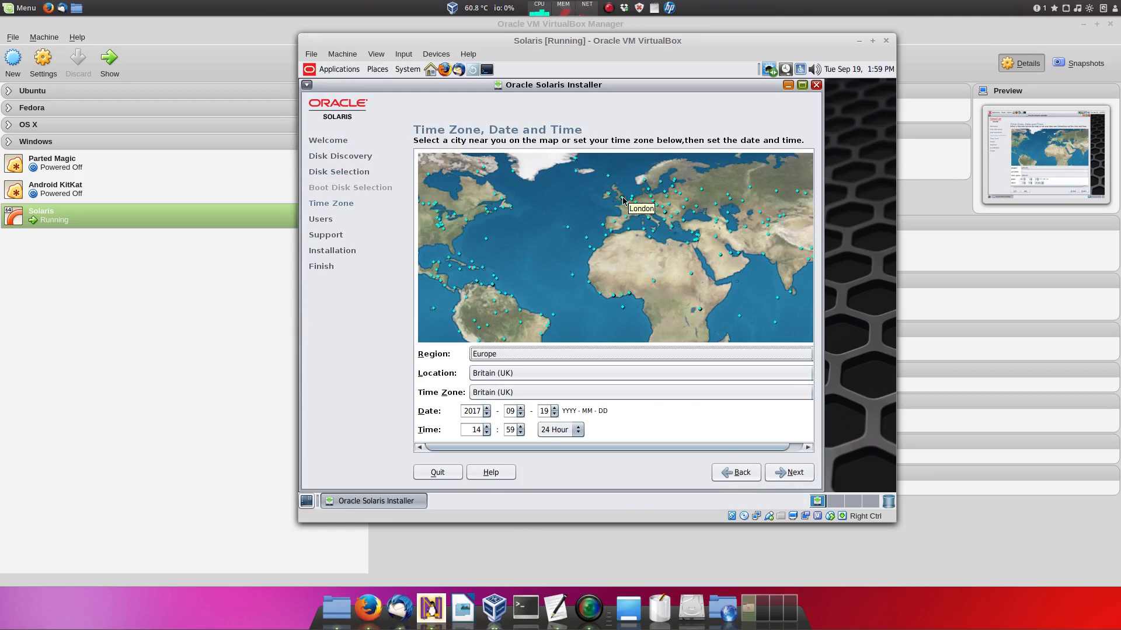
click(793, 474)
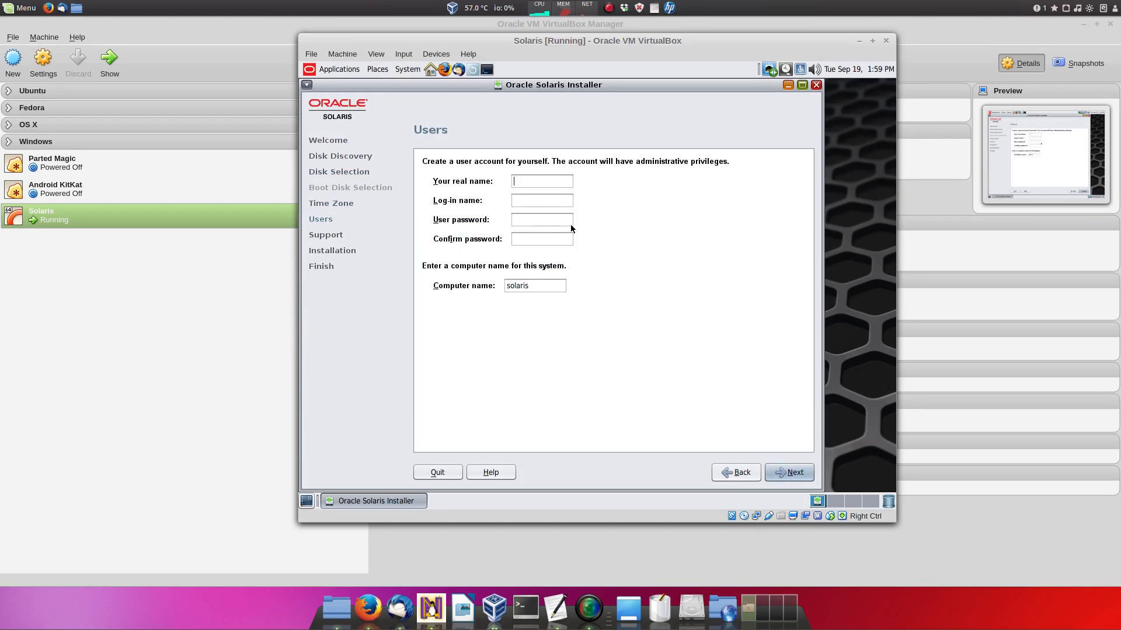
Step: Enter the user's log-in name and account password on the Users page
text(hamish)
key(Tab)
text(*******)
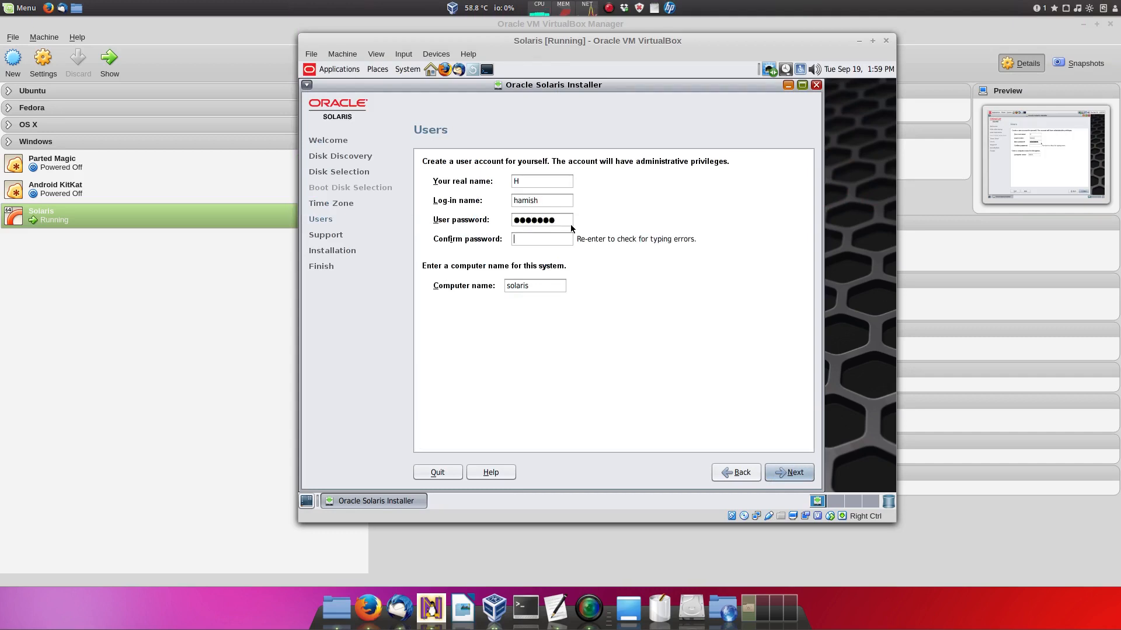
text(*******)
Step: Submit the user account, skip support registration, and start installing Oracle Solaris to disk
click(799, 471)
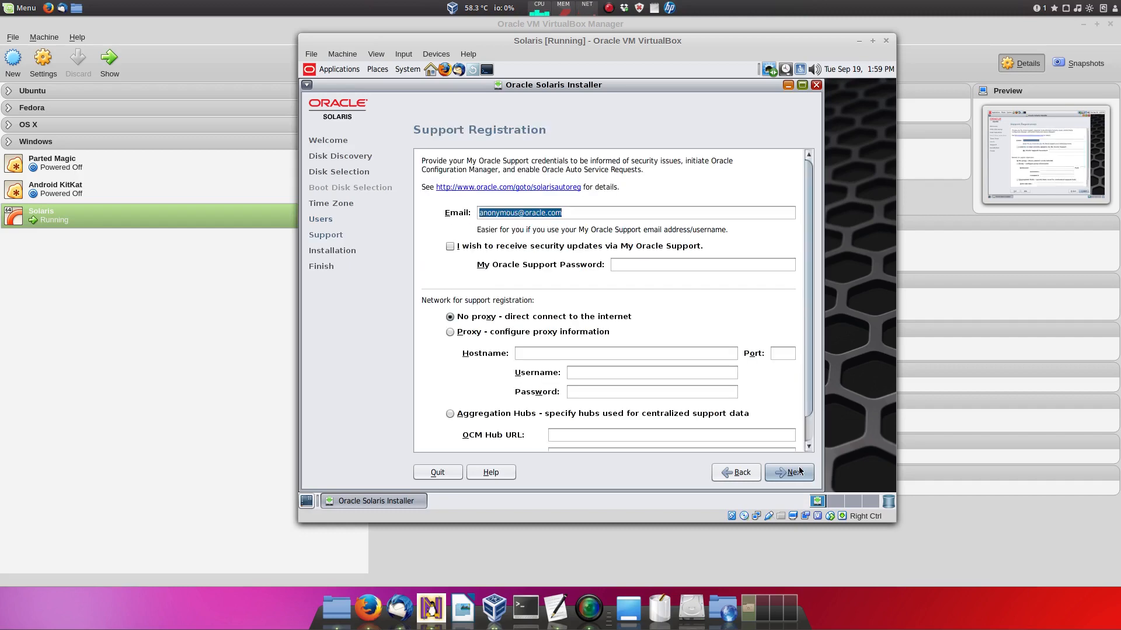
click(800, 471)
click(800, 476)
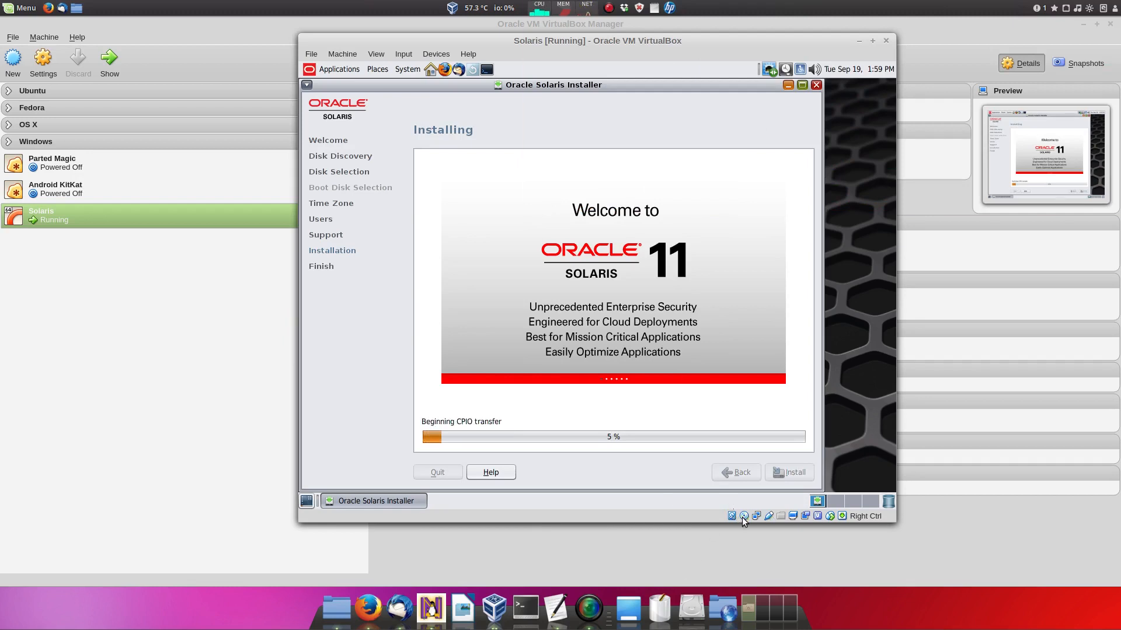
mouse_move(743, 519)
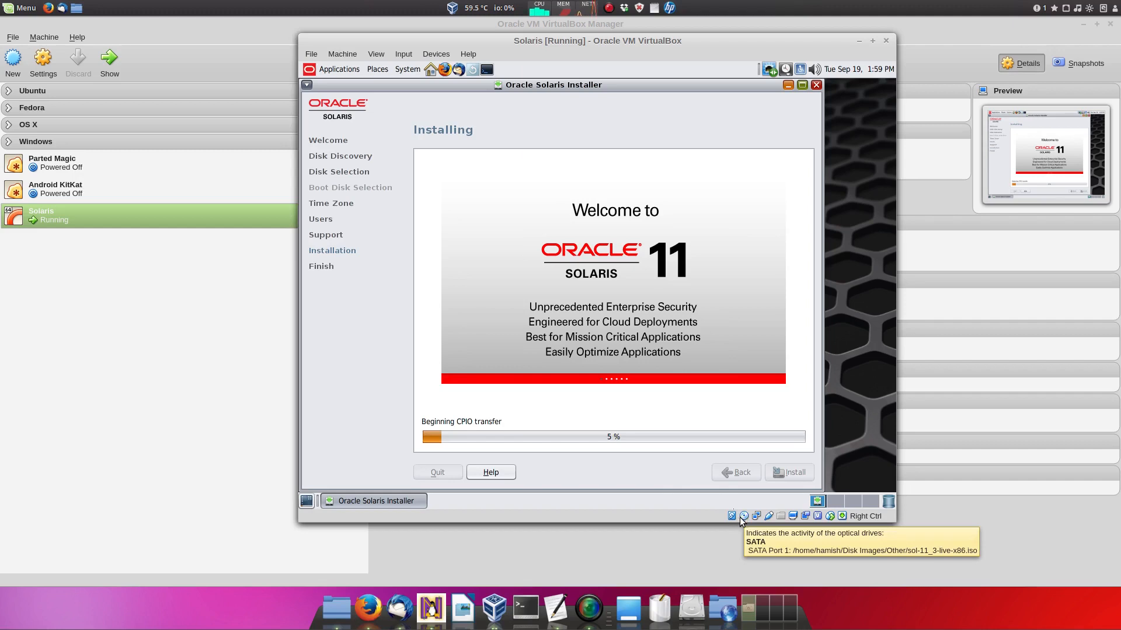